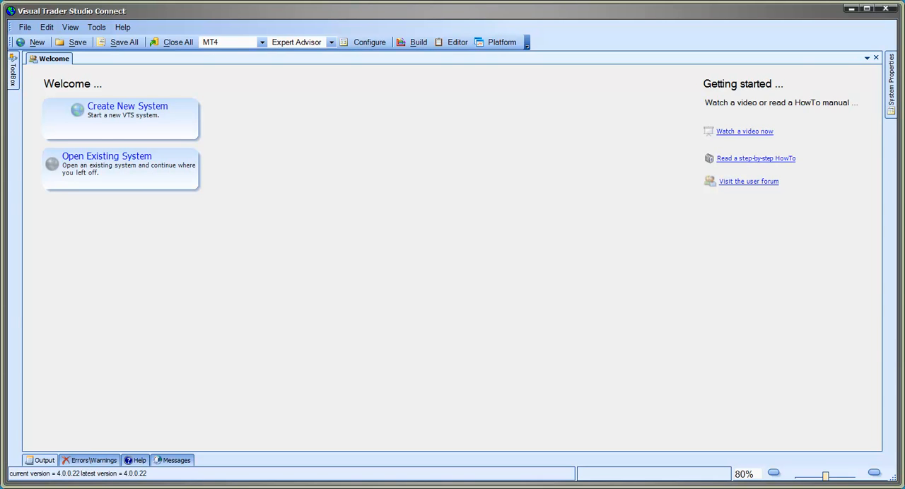
- Create a new system with the EA Wizard, keeping the name EaWizard1
left_click(157, 111)
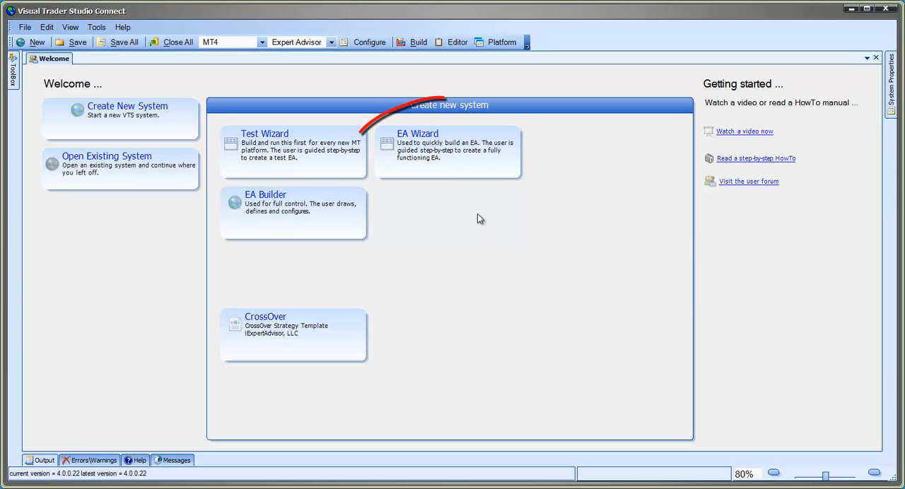
left_click(473, 155)
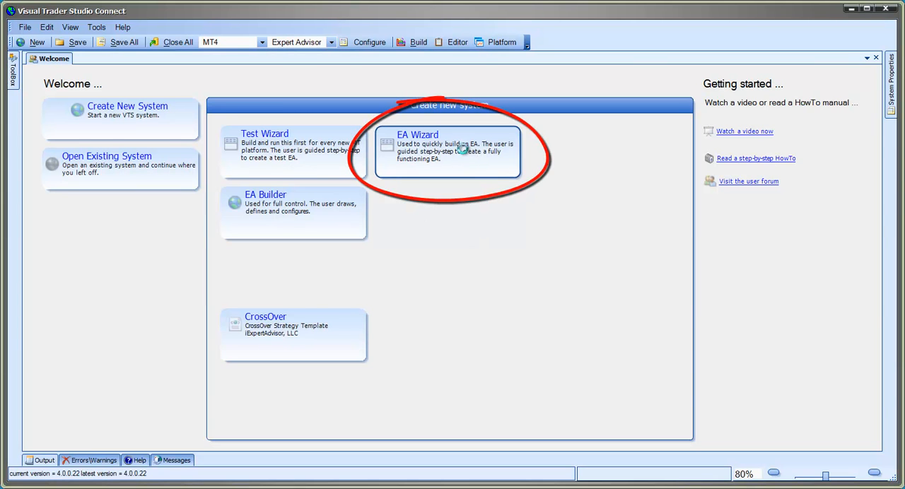
left_click(384, 241)
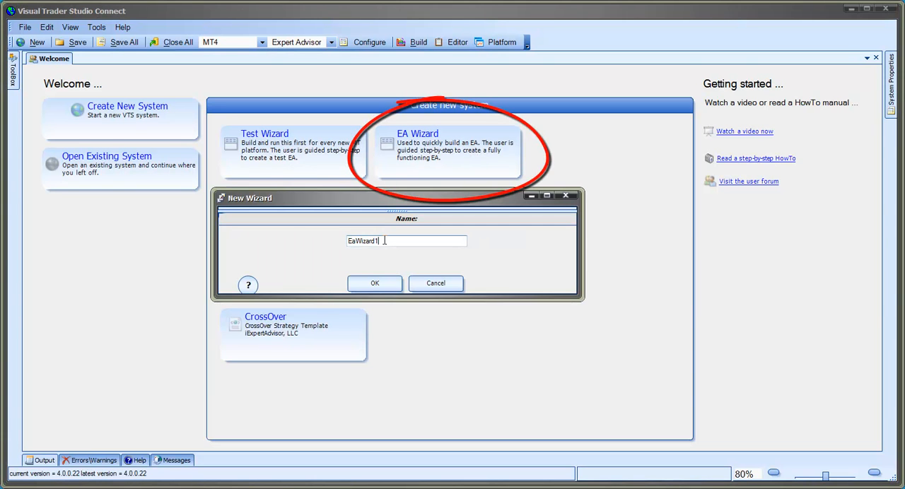
left_click(381, 284)
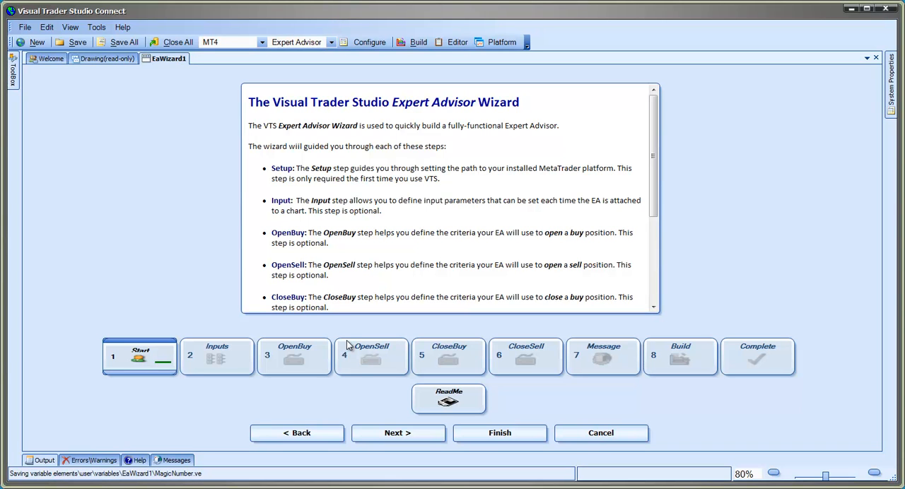
- In the wizard's Inputs stage, add an Integer input parameter named FastMaPeriod with the value 6
left_click(394, 433)
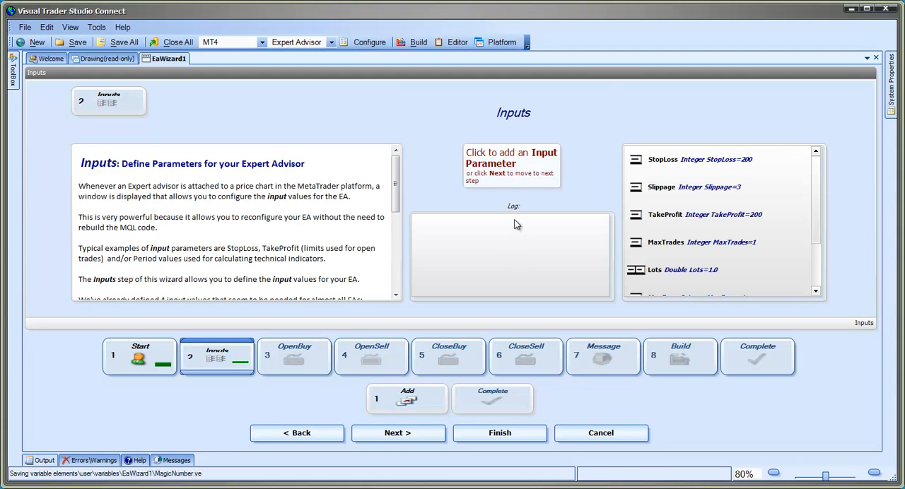
left_click(518, 174)
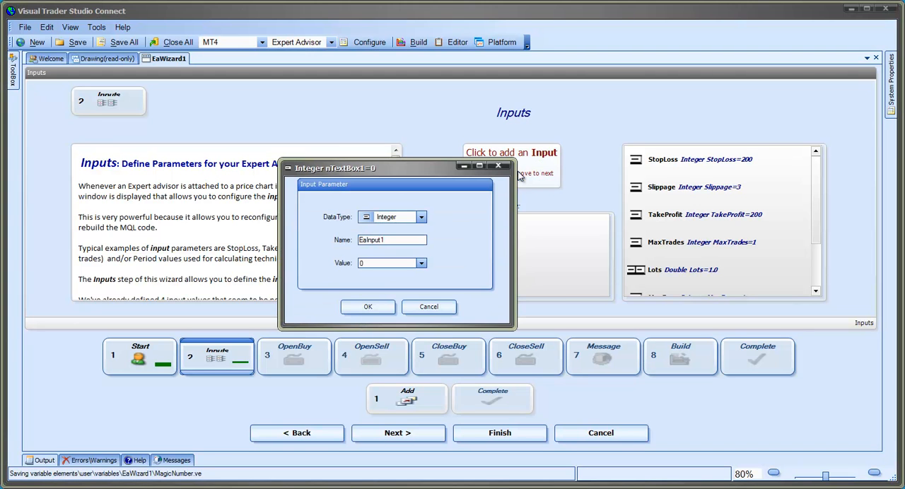
left_click_drag(401, 239, 319, 228)
type("FastM")
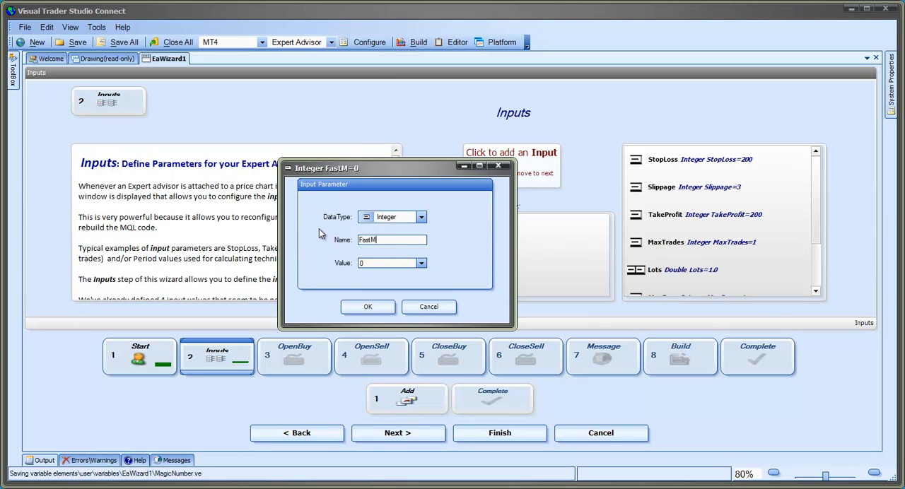
type("aPeriod")
key("Tab")
key("BackSpace")
type("6")
left_click(369, 308)
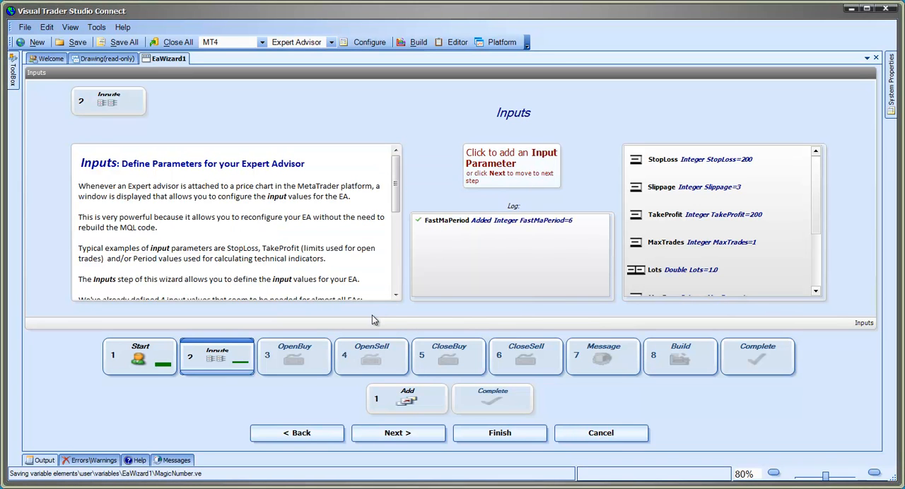
- Add an Integer input parameter named SlowMaPeriod with the value 12, and complete the Inputs stage
left_click(506, 166)
double_click(398, 240)
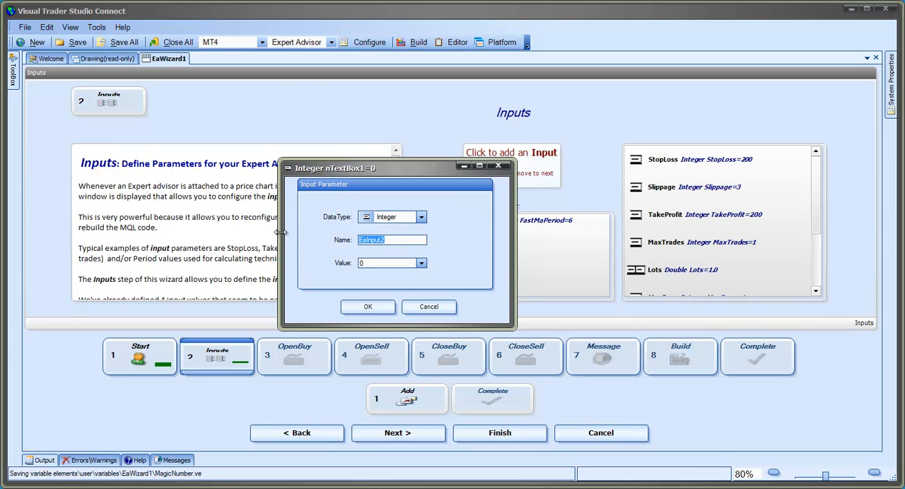
type("Slow")
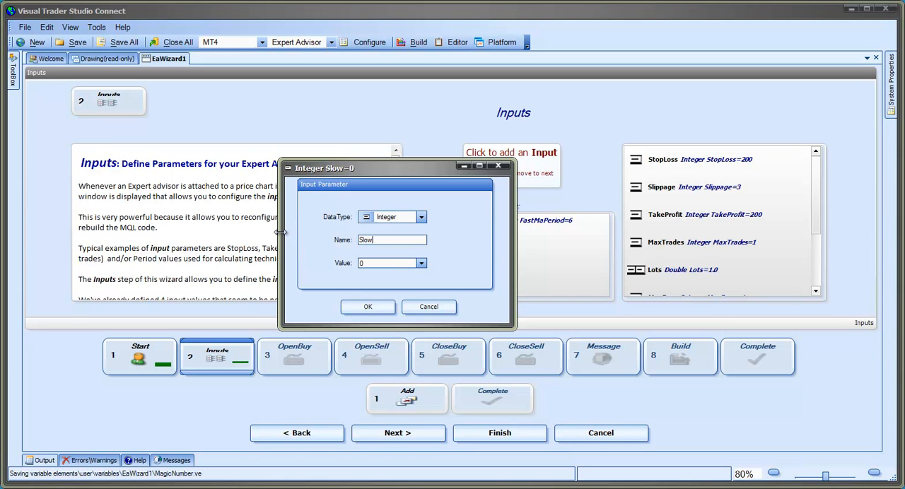
type("MaPeriod")
key("Tab")
type("12")
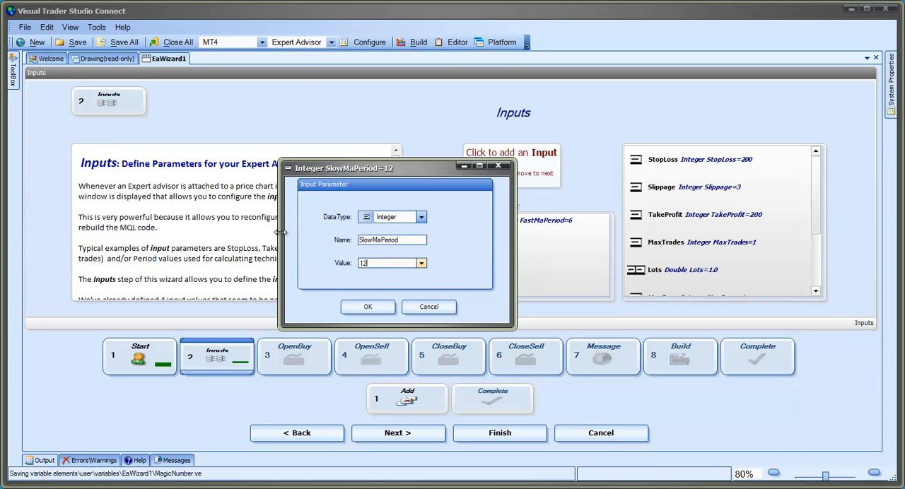
left_click(375, 307)
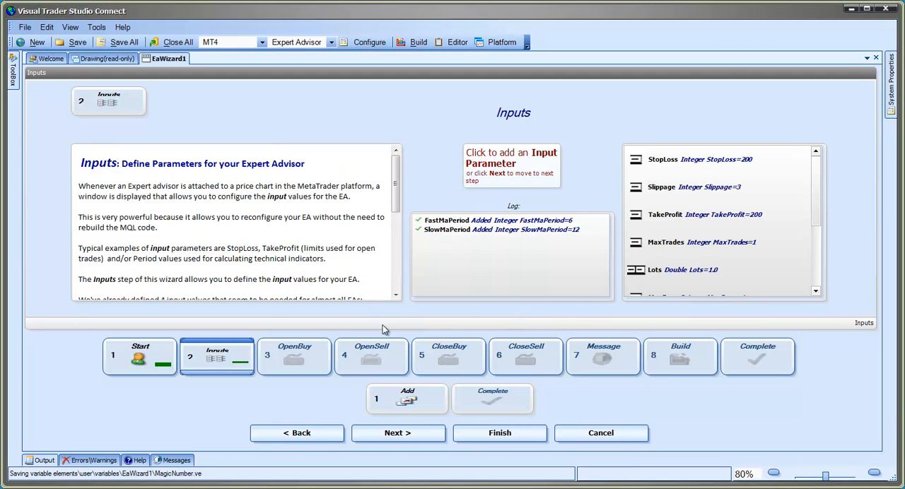
left_click(404, 439)
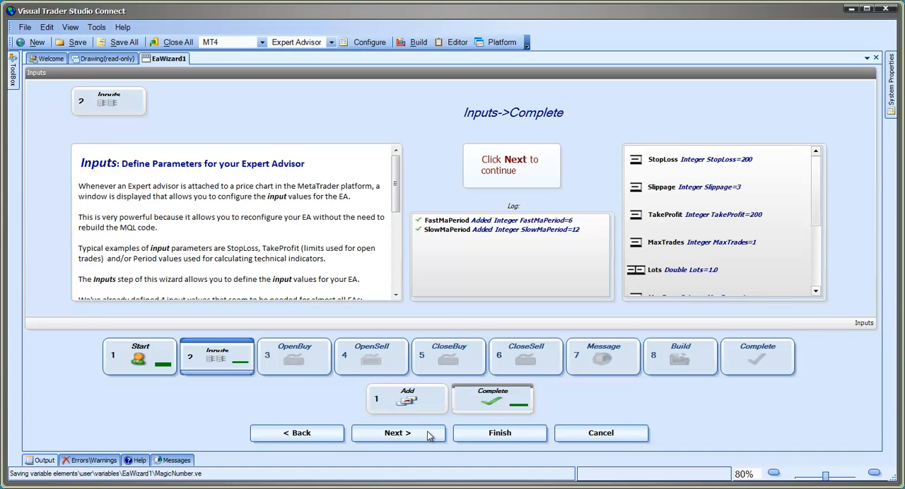
left_click(429, 435)
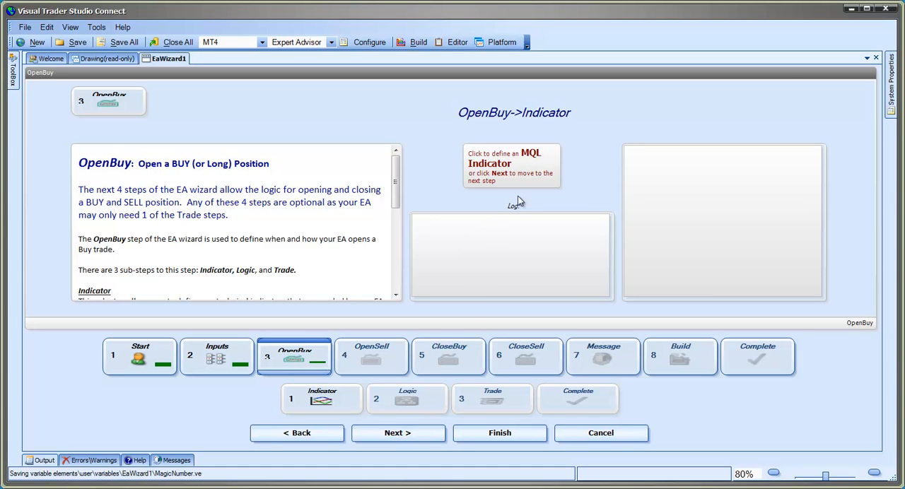
- Define an iMA moving average indicator for OpenBuy with its period set to FastMaPeriod
left_click(512, 163)
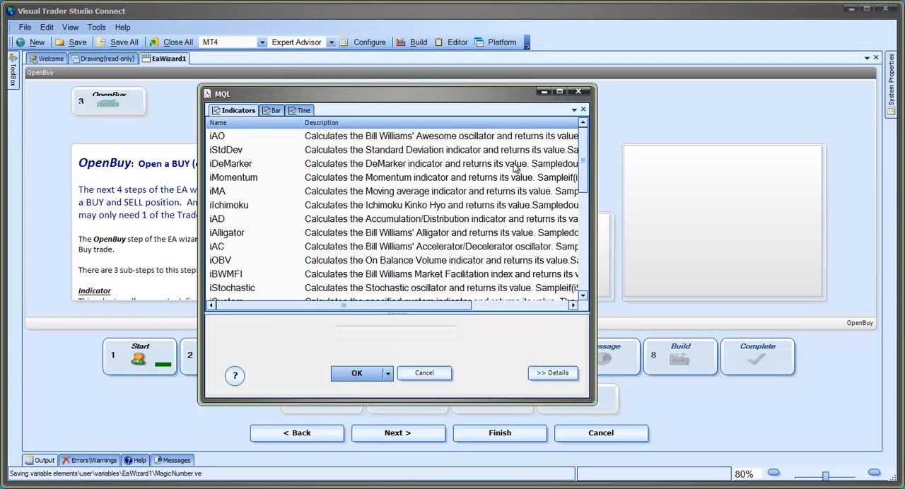
left_click(219, 192)
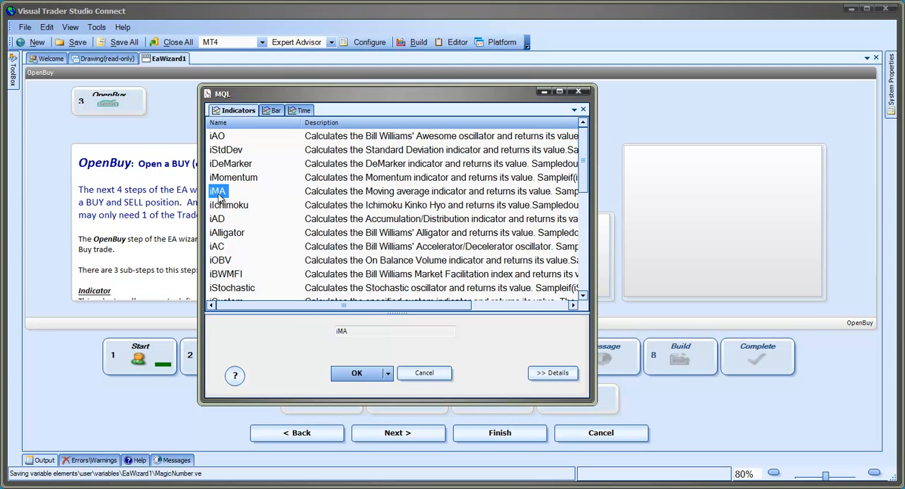
left_click(356, 373)
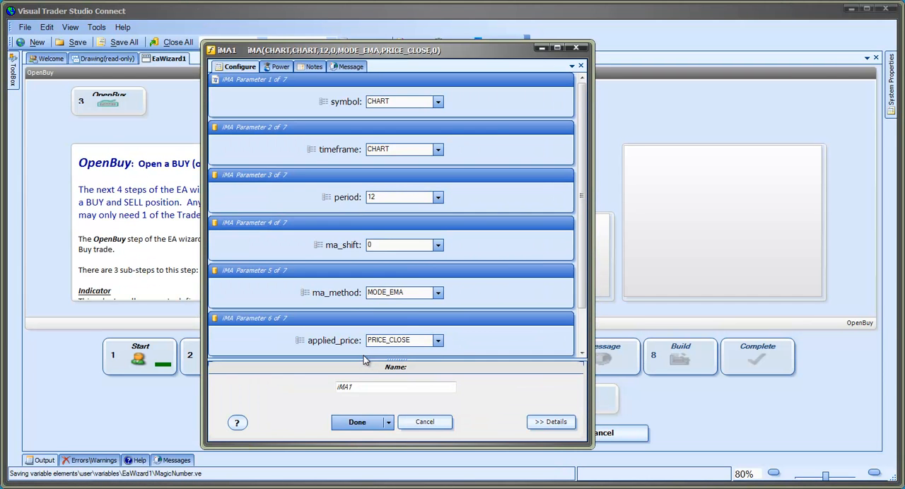
left_click_drag(386, 198, 344, 197)
type("FastMaPeriod")
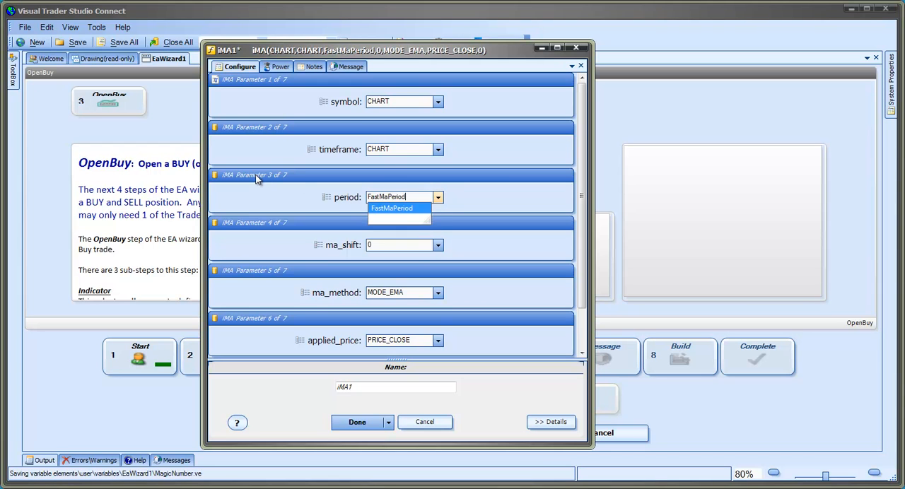
key("Return")
- Name the FastMaPeriod moving average fastma and save it to the OpenBuy indicators
left_click_drag(362, 388, 328, 381)
type("fast")
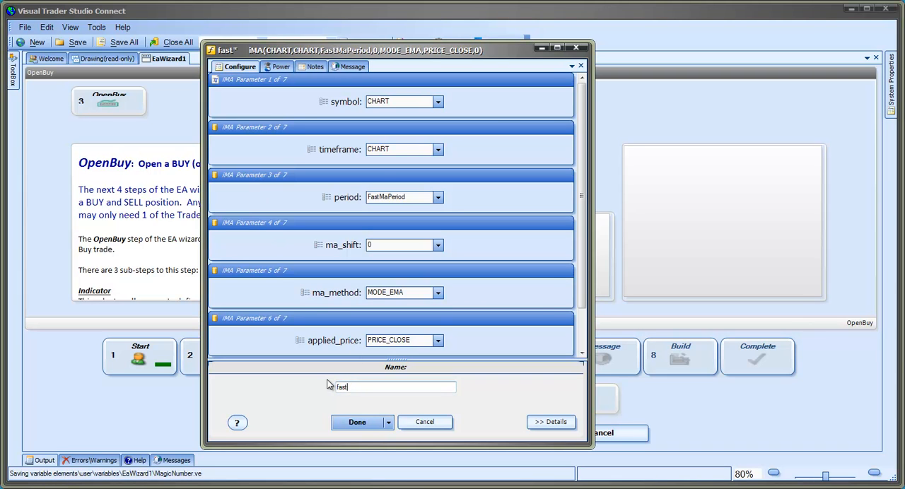
type("m")
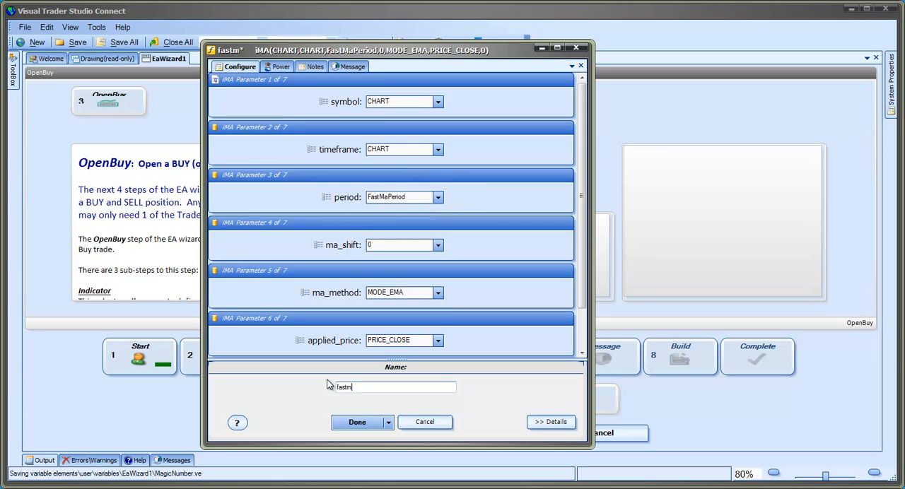
type("a")
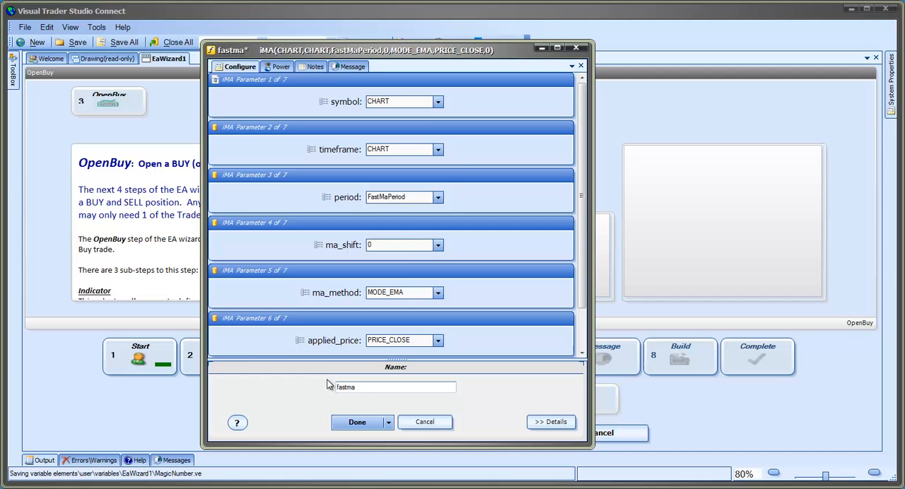
left_click(358, 423)
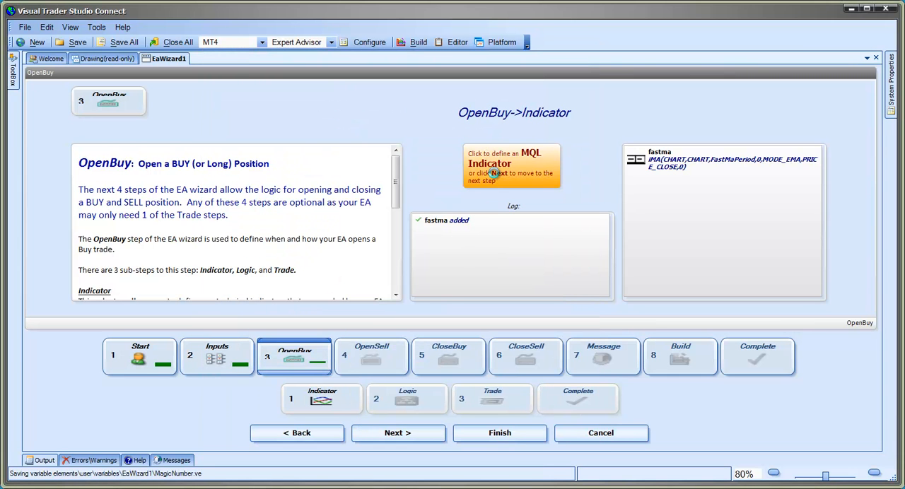
- Define a second iMA moving average indicator for OpenBuy with its period set to SlowMaPeriod
left_click(495, 173)
left_click(218, 195)
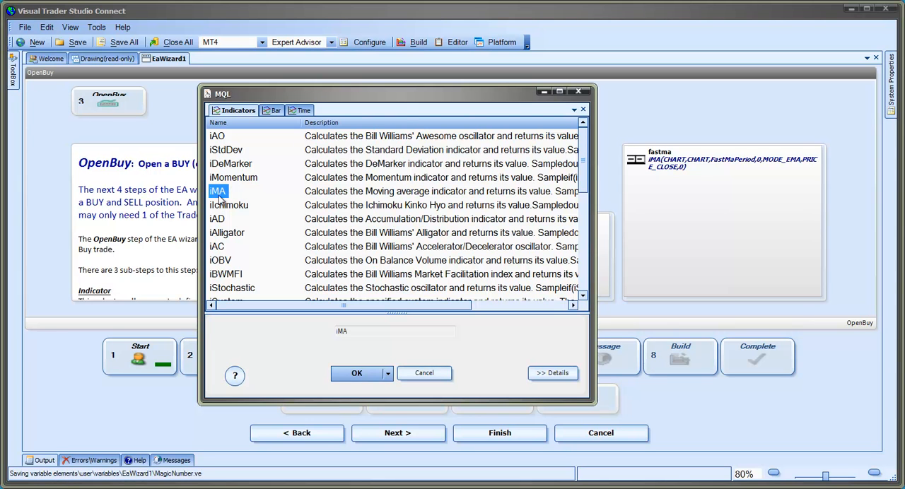
left_click(379, 373)
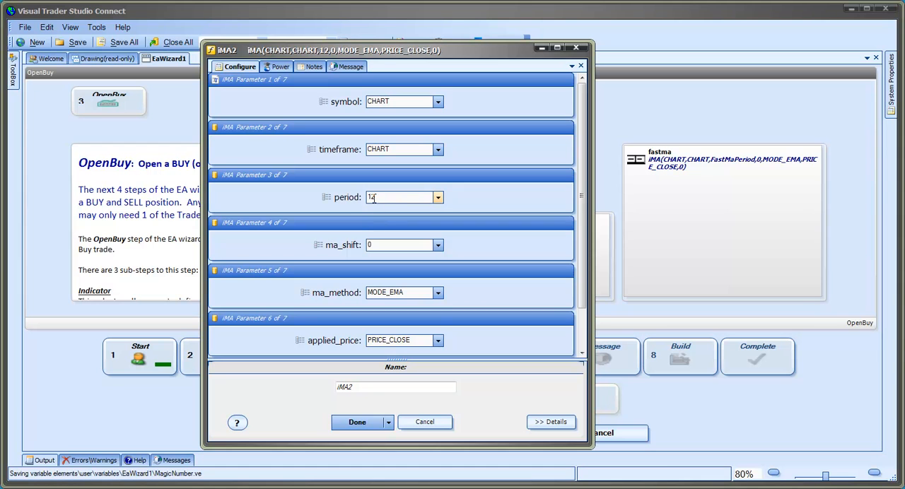
left_click_drag(376, 197, 347, 196)
key("BackSpace")
type("SlowMaPeriod")
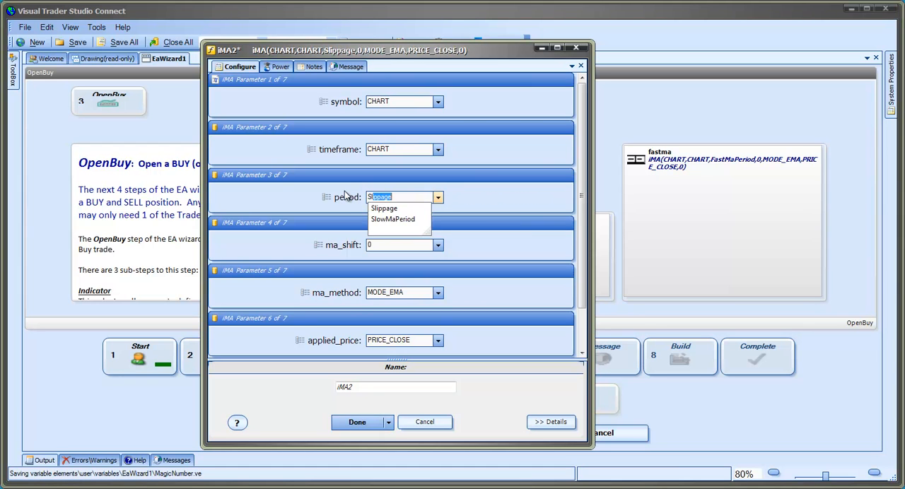
key("Down")
key("Return")
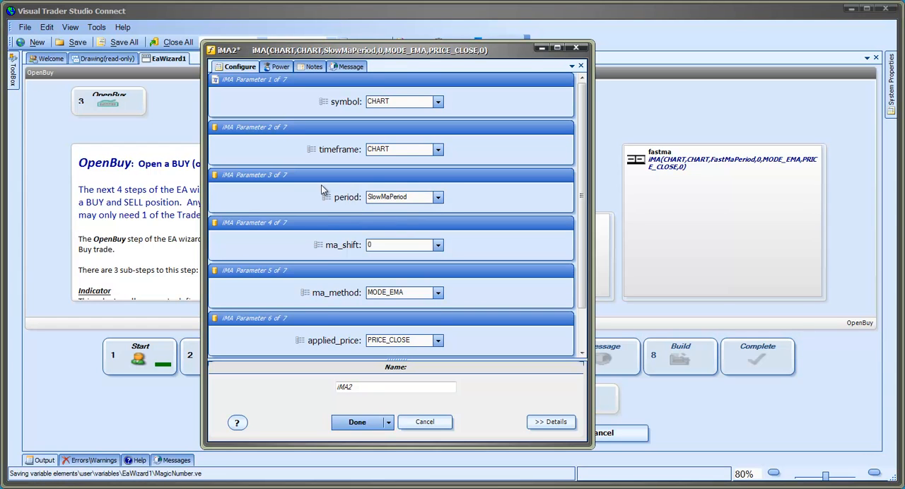
- Name the SlowMaPeriod moving average slowma and save it to the OpenBuy indicators
left_click(366, 389)
type("slowma")
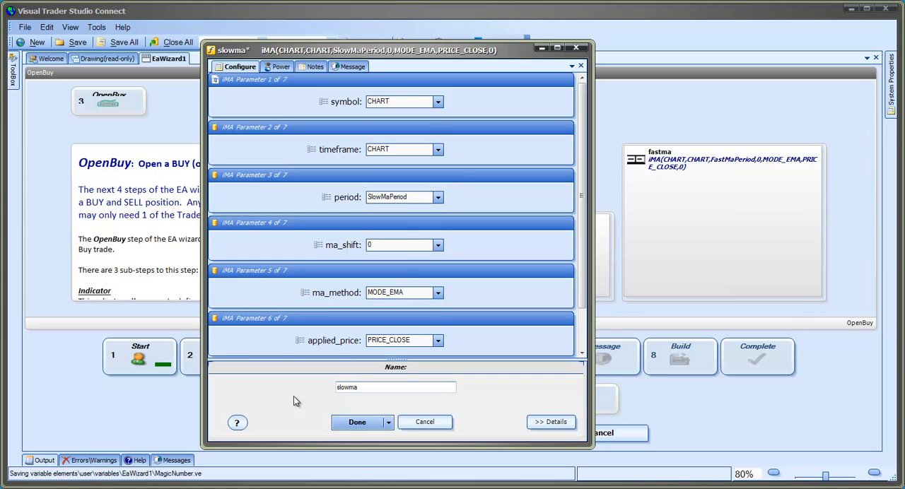
left_click(355, 423)
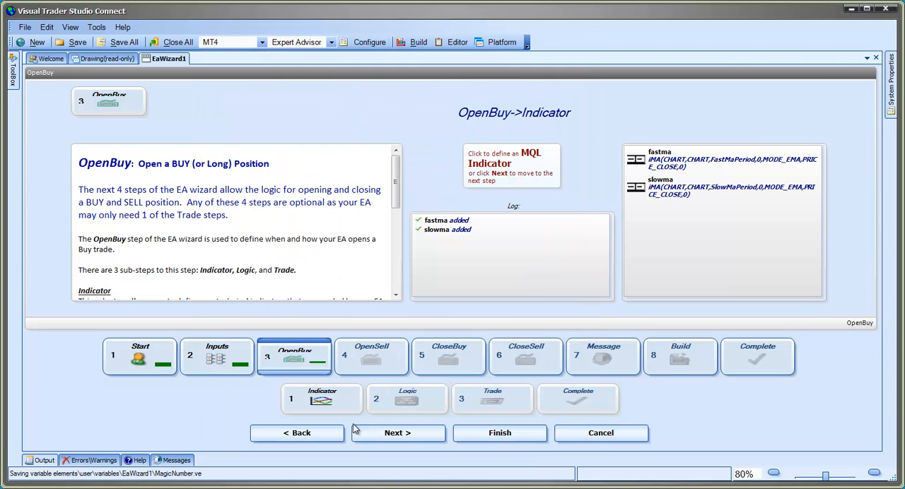
- Start a logic condition for OpenBuy and choose the _fastma indicator as its left operand
left_click(402, 434)
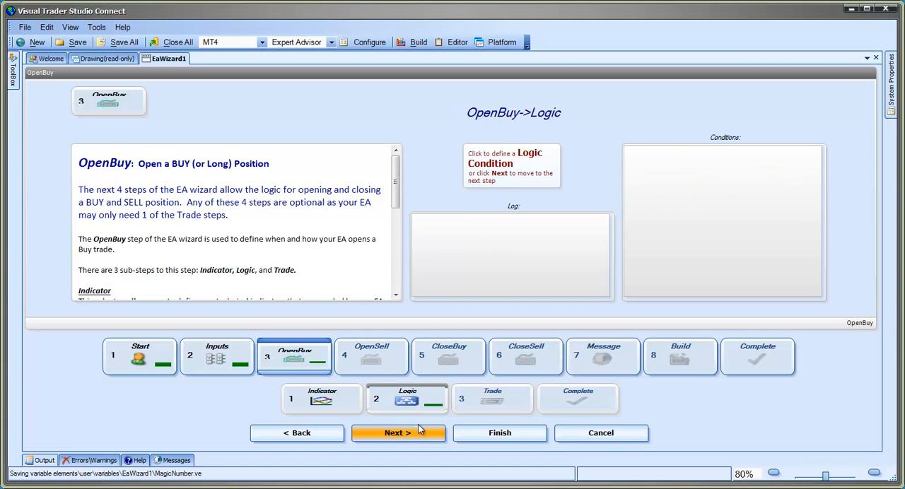
left_click(500, 175)
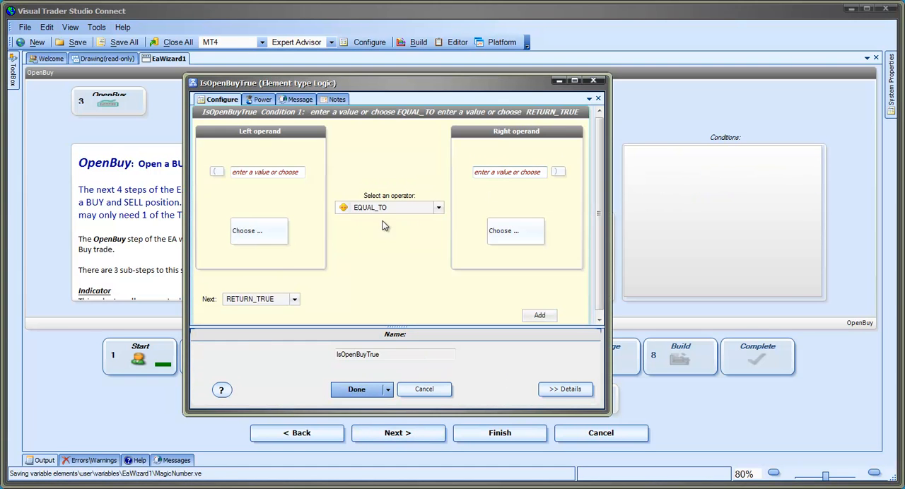
left_click(256, 236)
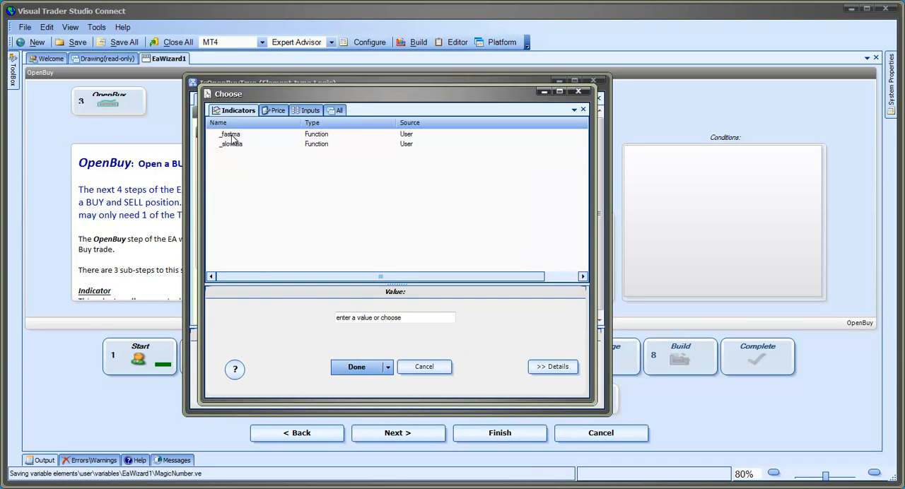
left_click(233, 137)
left_click(356, 367)
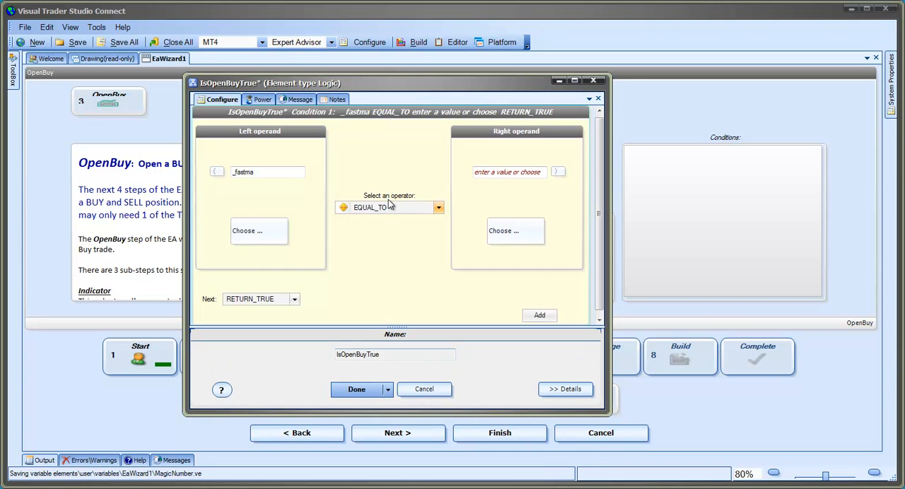
- Set the OpenBuy condition's operator to CROSS_UP and choose _slowma as its right operand
left_click(438, 208)
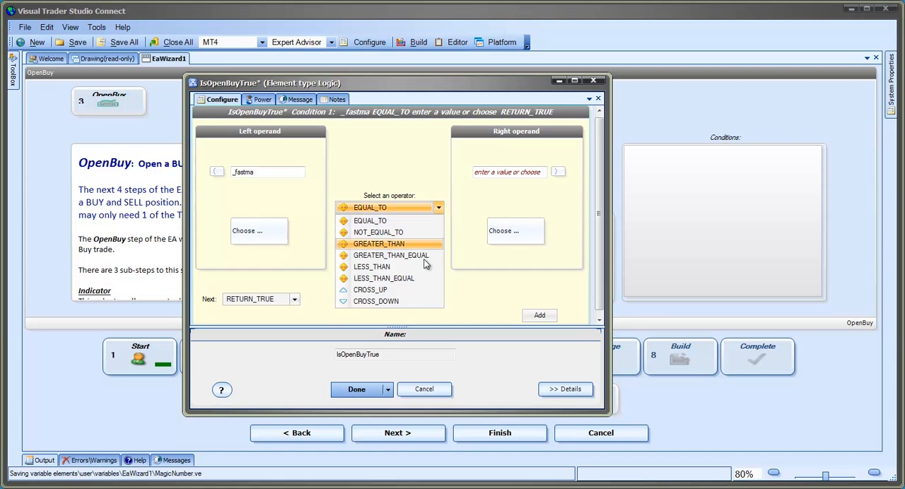
left_click(410, 291)
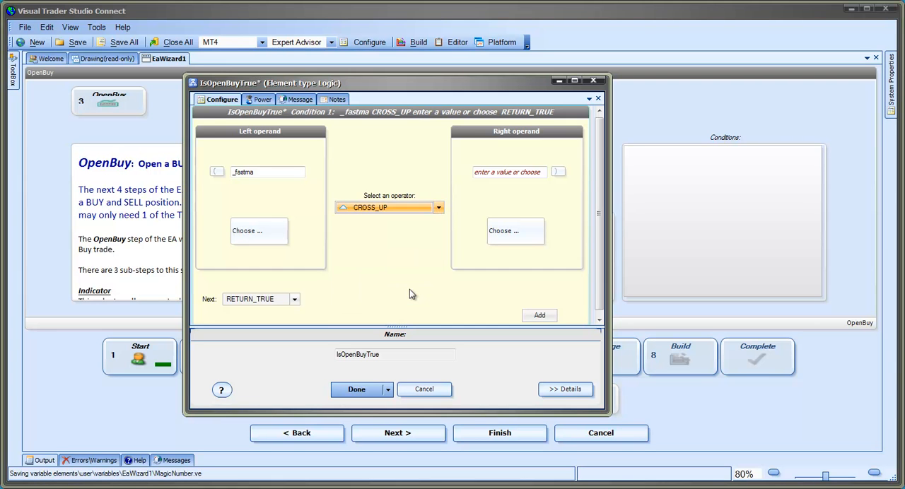
left_click(515, 227)
left_click(236, 145)
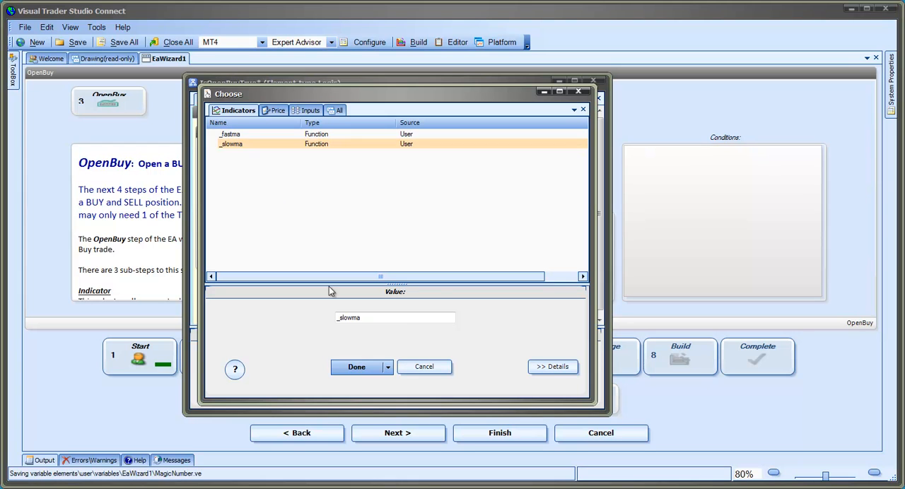
left_click(355, 369)
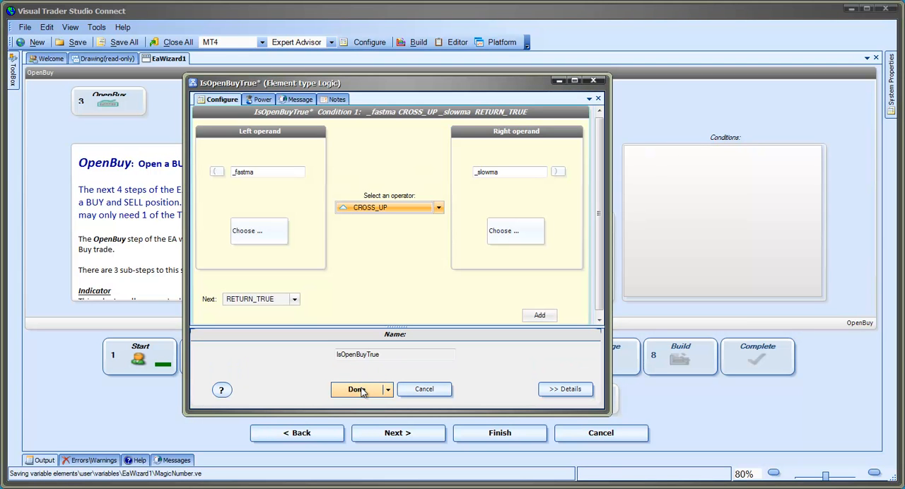
- Save the OpenBuy crossover condition and accept the default trade parameters for the buy order
left_click(357, 389)
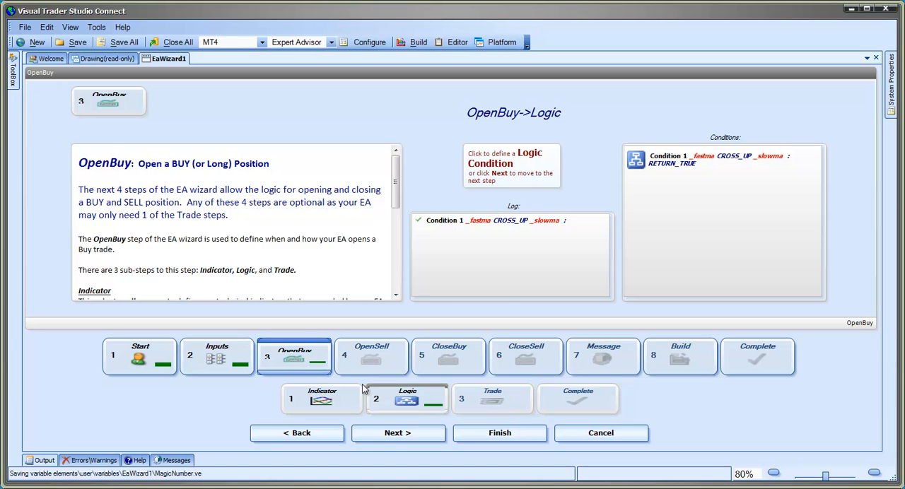
left_click(391, 431)
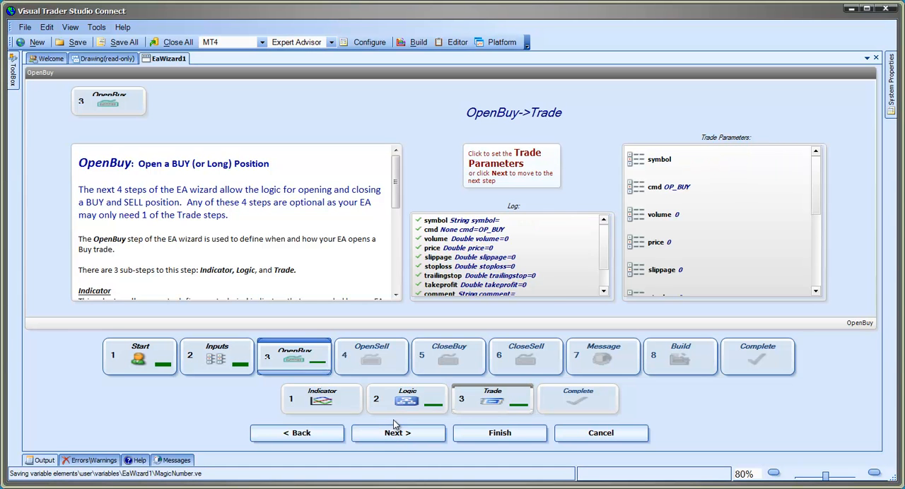
left_click(490, 163)
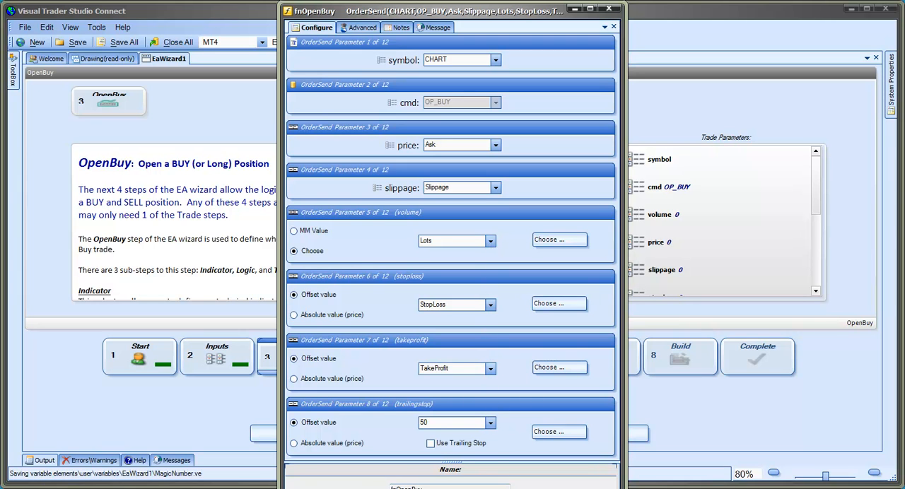
key("Return")
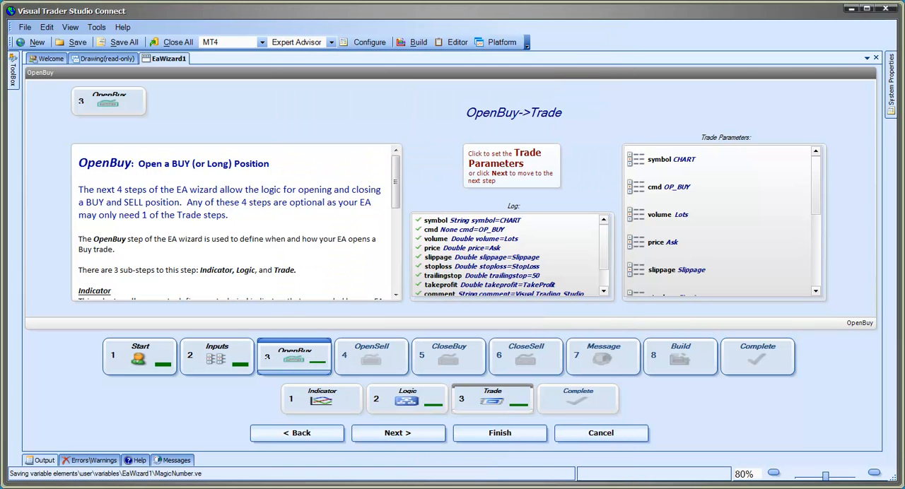
left_click(428, 435)
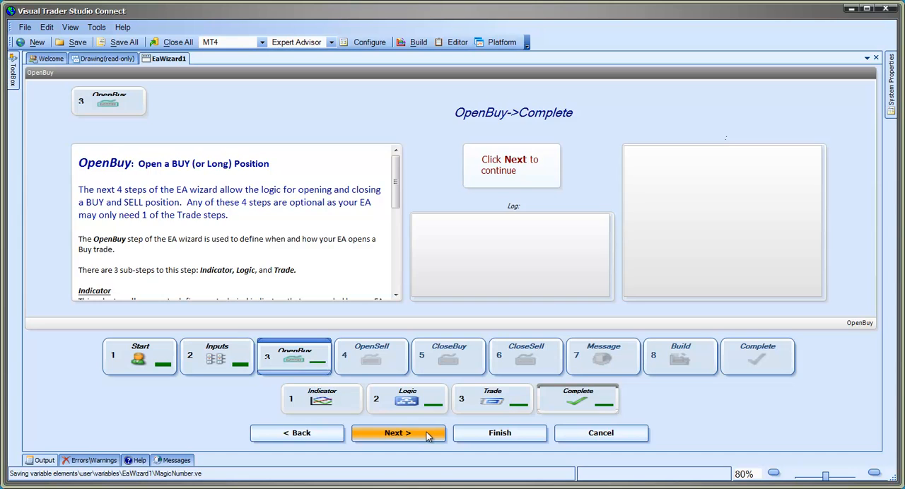
- Leave OpenBuy and skip the OpenSell step and the CloseBuy indicators to reach the CloseBuy logic
left_click(428, 435)
left_click(428, 435)
left_click(427, 435)
left_click(428, 435)
left_click(428, 435)
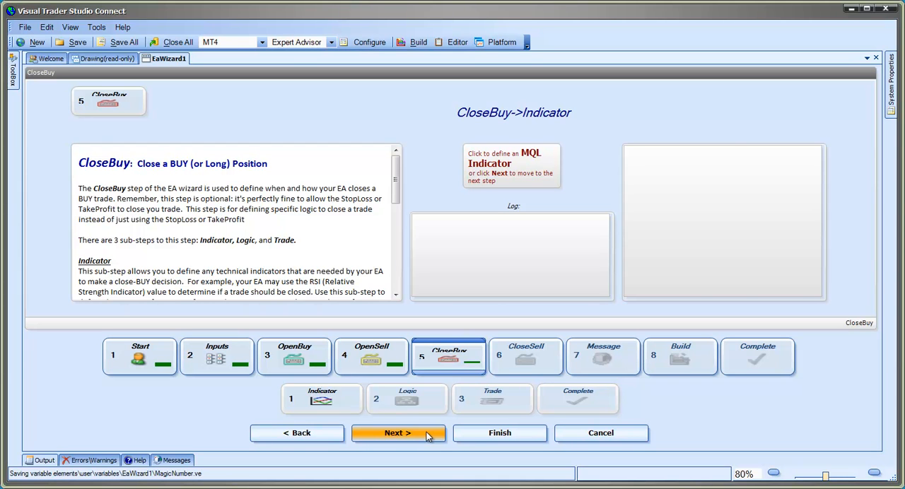
left_click(428, 435)
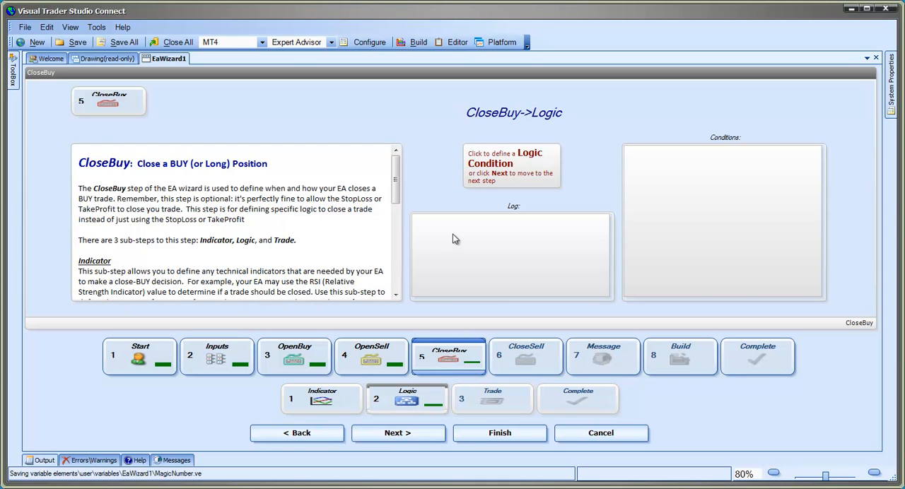
- Start a logic condition for CloseBuy and choose the _fastma indicator as its left operand
left_click(495, 160)
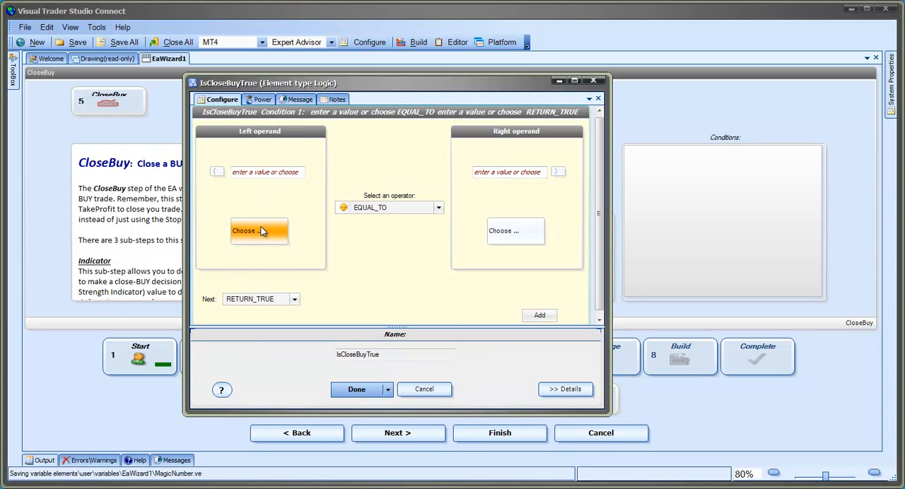
left_click(260, 232)
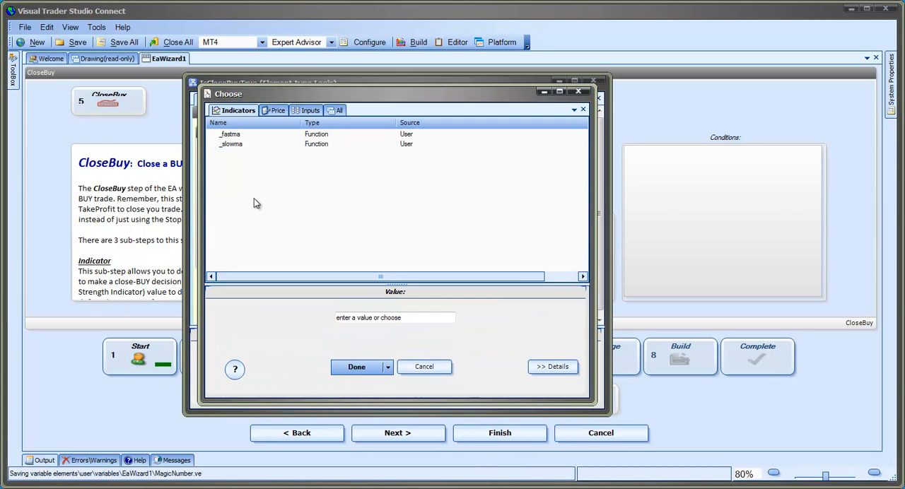
left_click(235, 136)
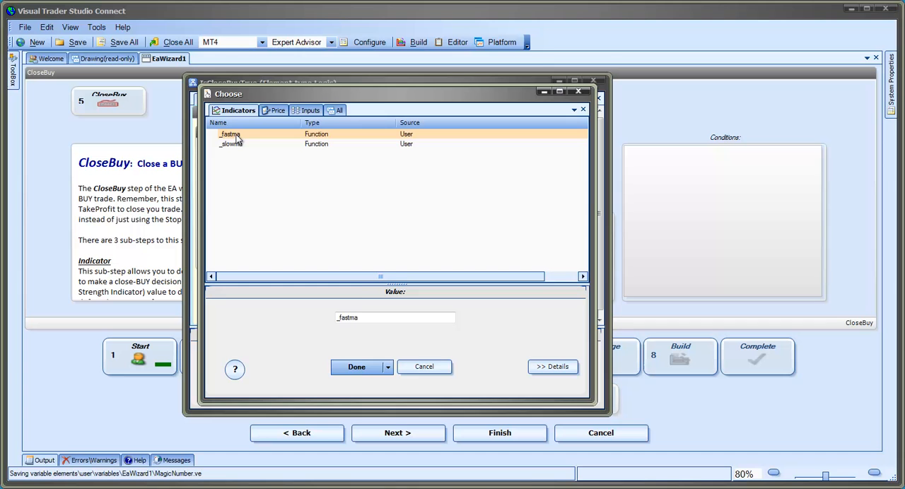
left_click(360, 367)
- Set the CloseBuy condition's operator to CROSS_DOWN, choose _slowma as its right operand and save it
left_click(438, 207)
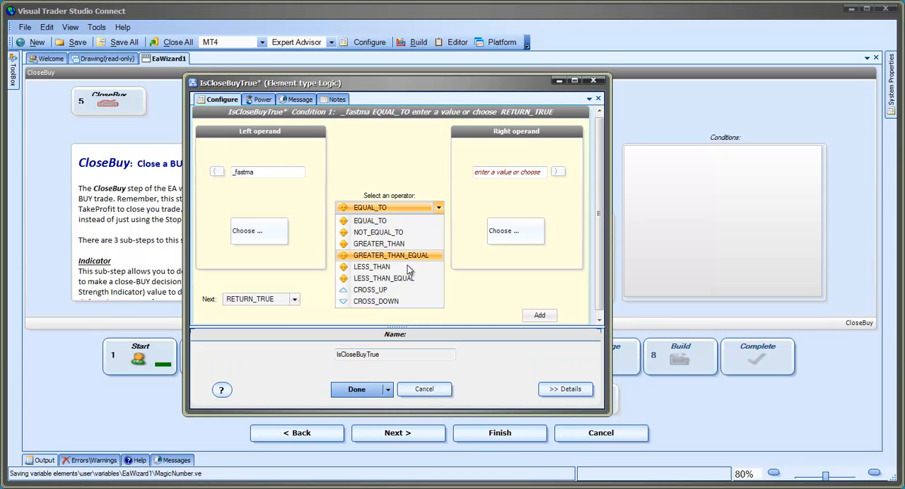
left_click(401, 300)
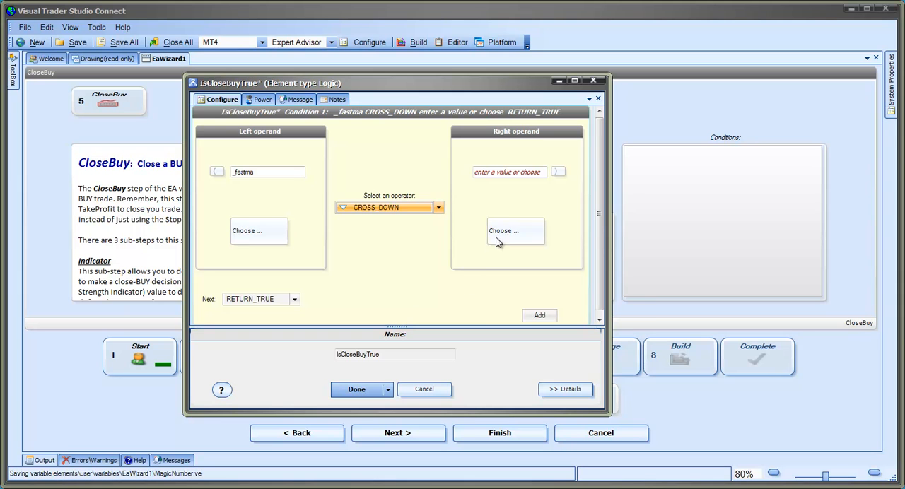
left_click(503, 231)
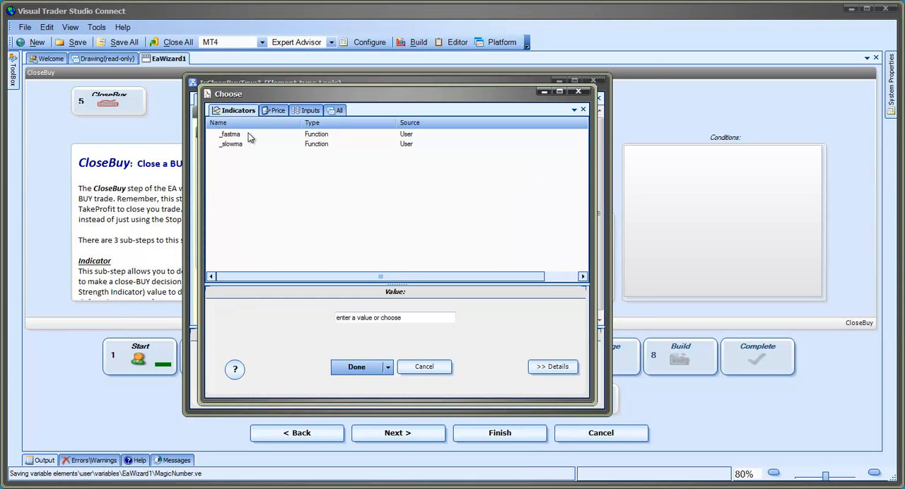
left_click(243, 144)
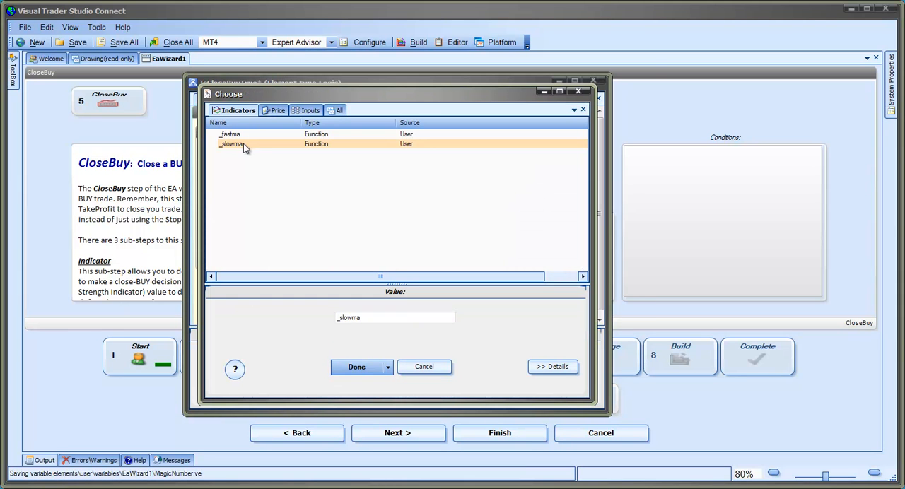
left_click(359, 367)
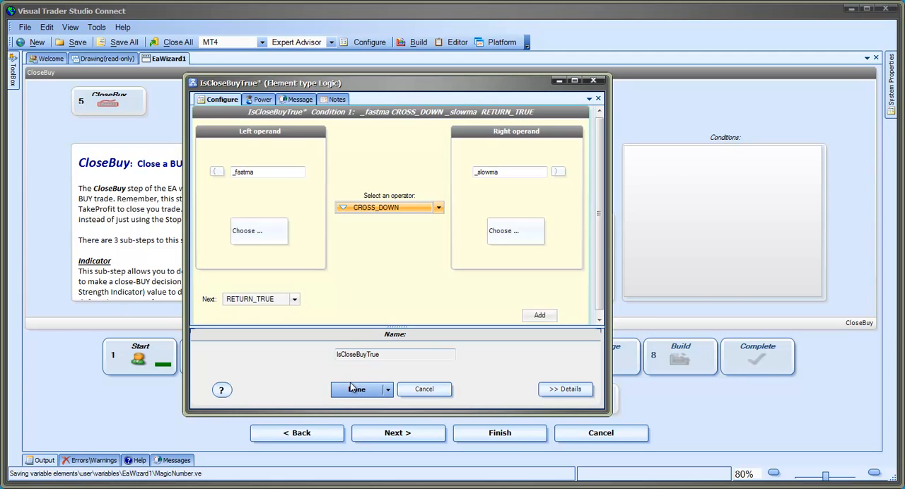
left_click(352, 390)
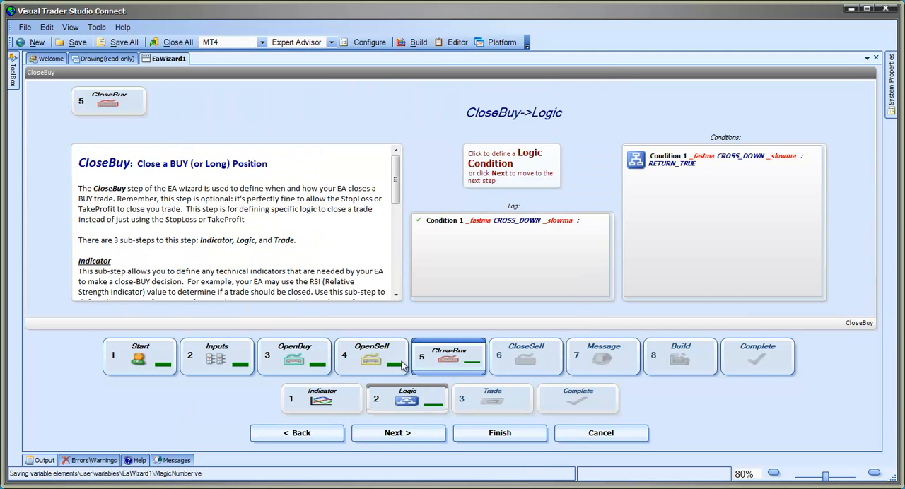
- Accept the default OrderClose trade parameters for CloseBuy and complete its trade sub-step
left_click(405, 433)
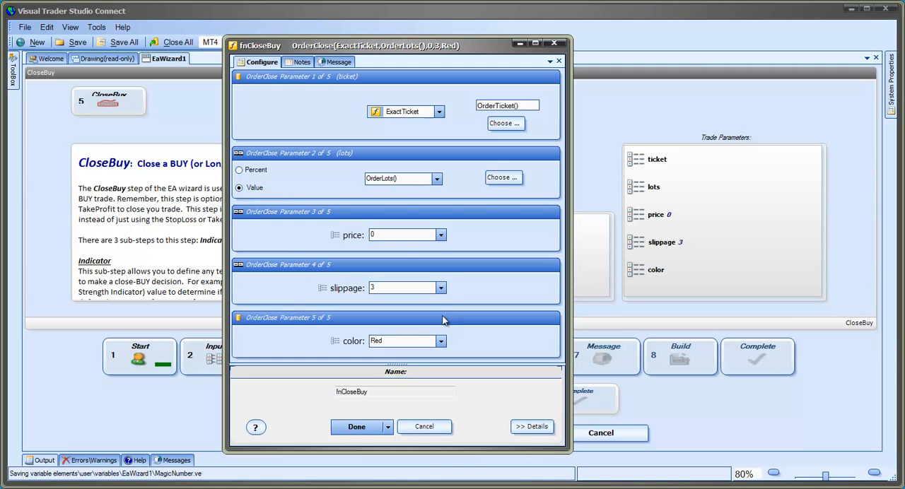
left_click(360, 425)
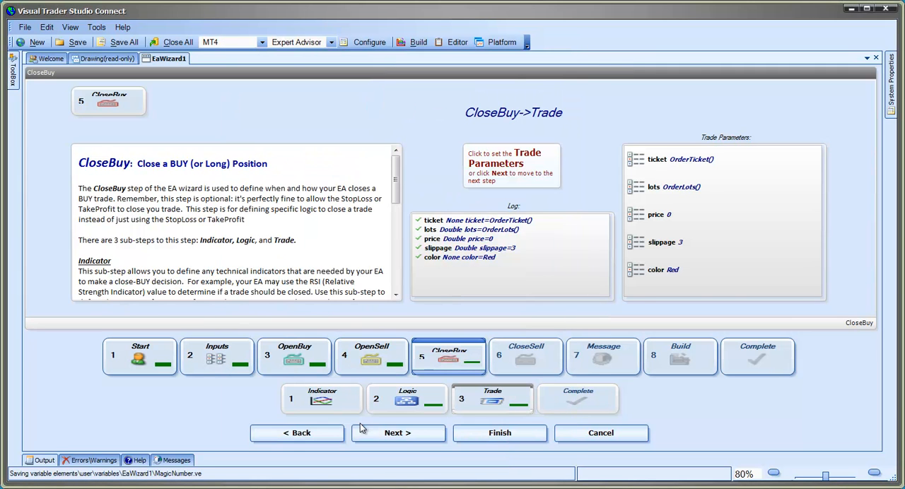
left_click(434, 436)
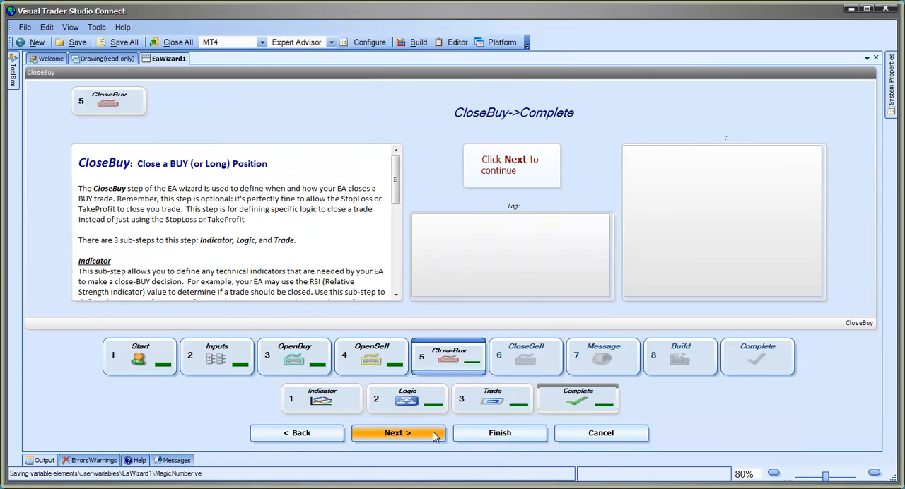
- Leave CloseBuy and skip the CloseSell step to reach the wizard's Message step
left_click(434, 436)
left_click(435, 436)
left_click(434, 437)
left_click(434, 436)
left_click(434, 436)
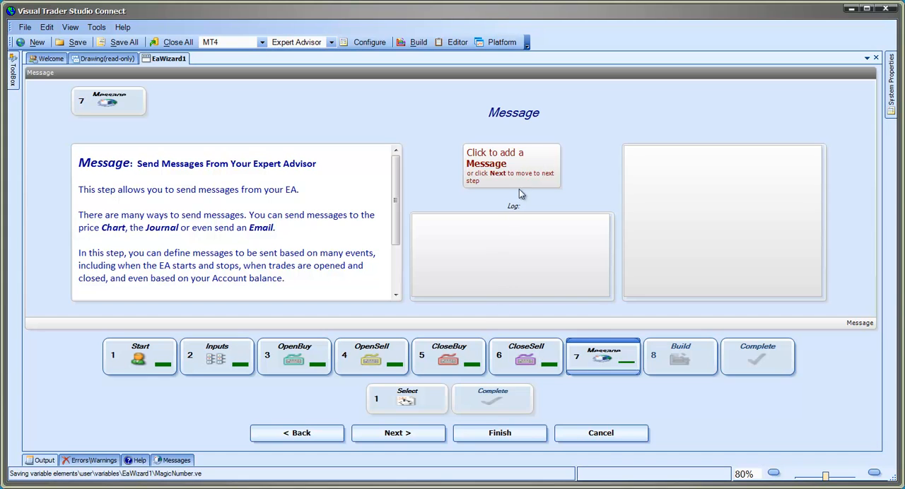
- Add a Show Alert message for the TradeOpened event and build the Expert Advisor
left_click(515, 170)
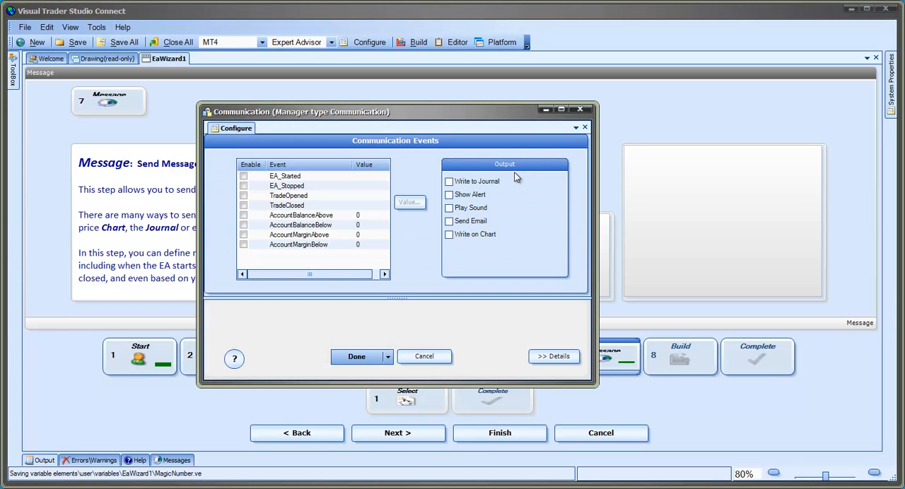
left_click(243, 196)
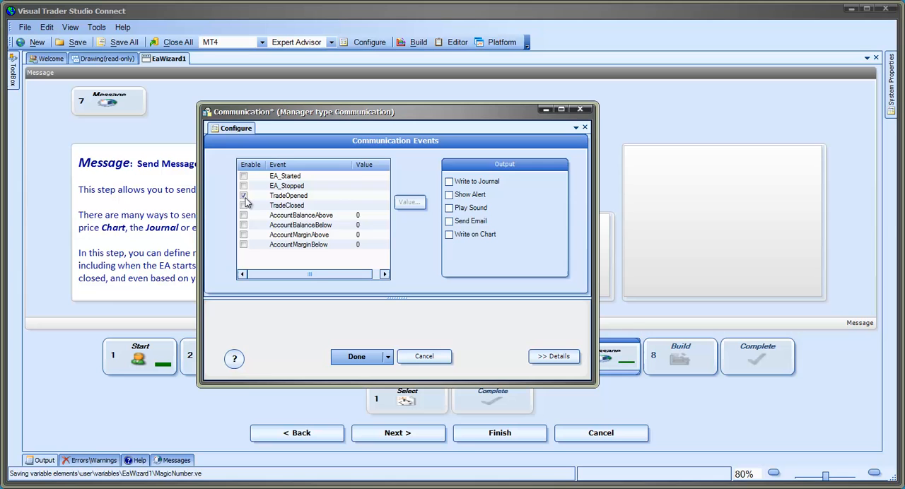
left_click(449, 195)
left_click(356, 358)
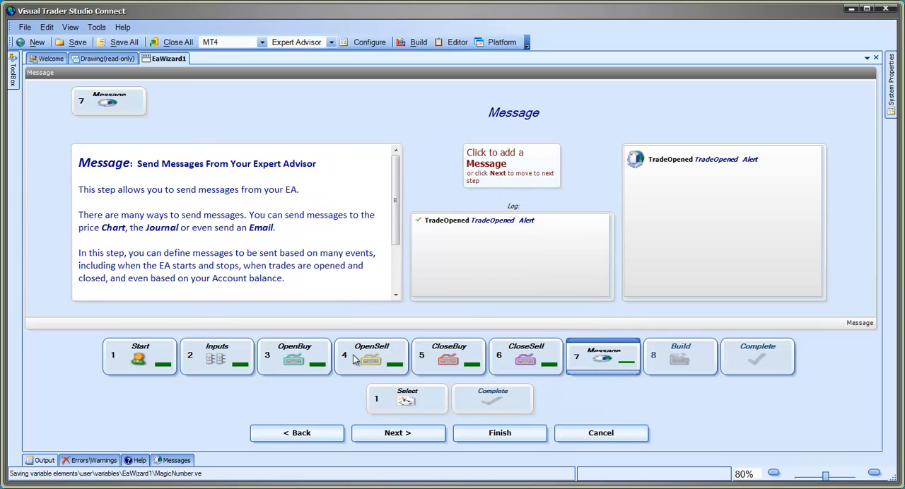
left_click(409, 435)
left_click(410, 435)
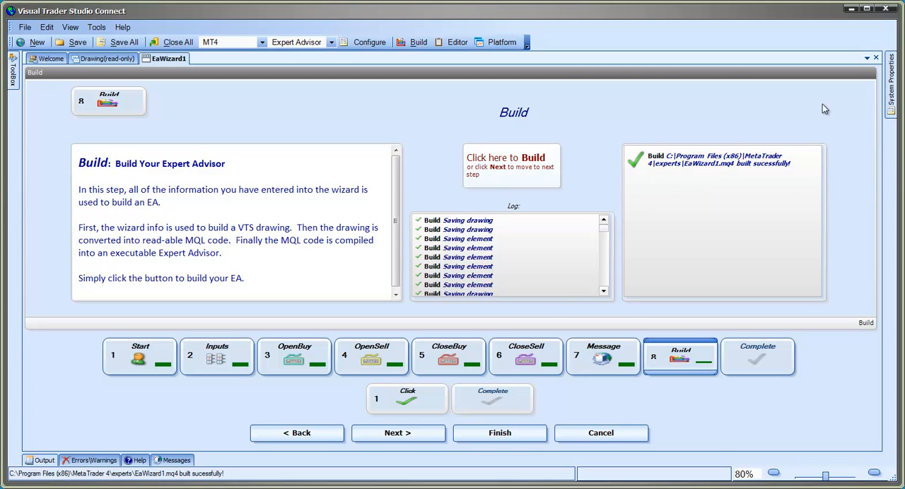
- Keep the system properties displayed, switch to Drawing Mode and open the OpenBuyTrade drawing from the main drawing
mouse_move(896, 101)
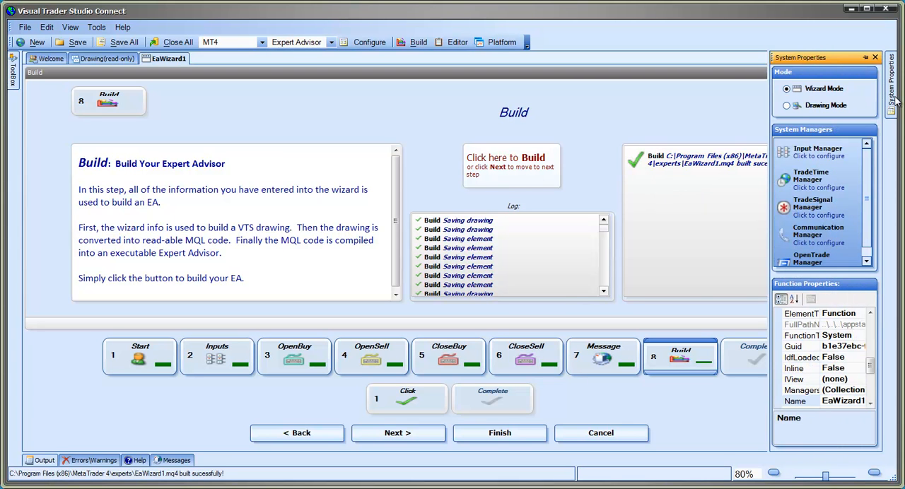
left_click(865, 57)
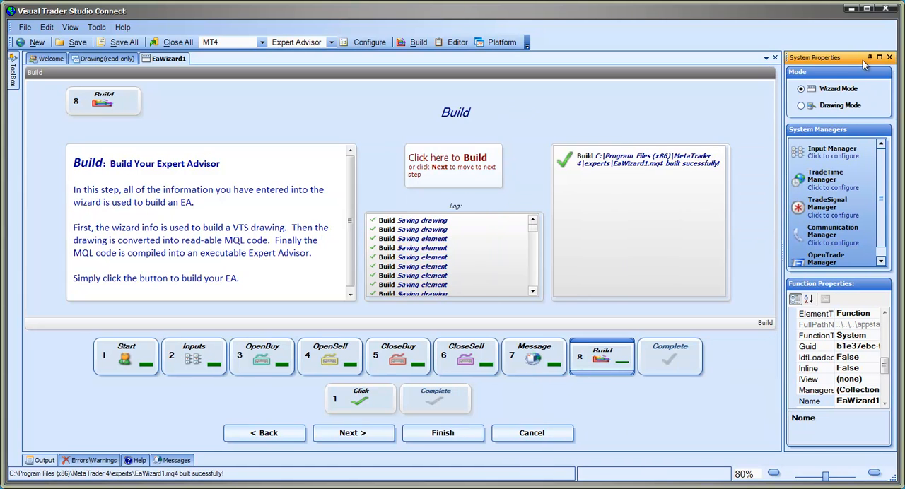
left_click(820, 106)
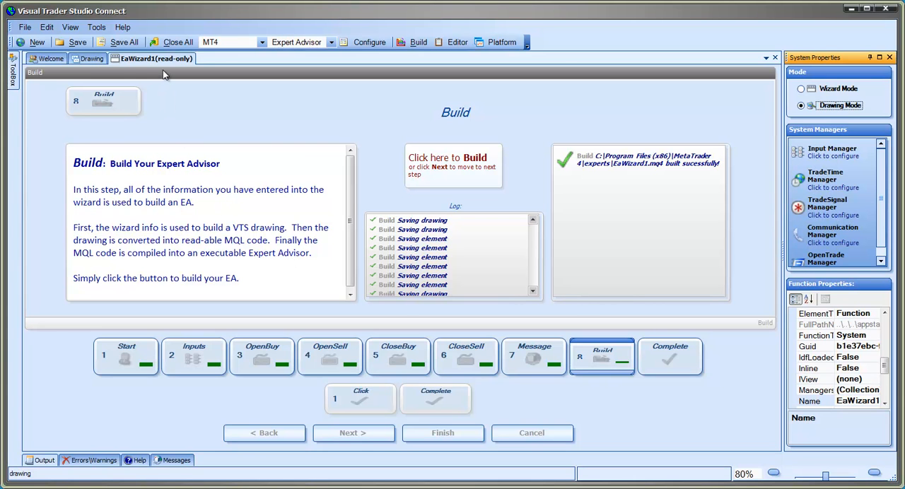
left_click(90, 59)
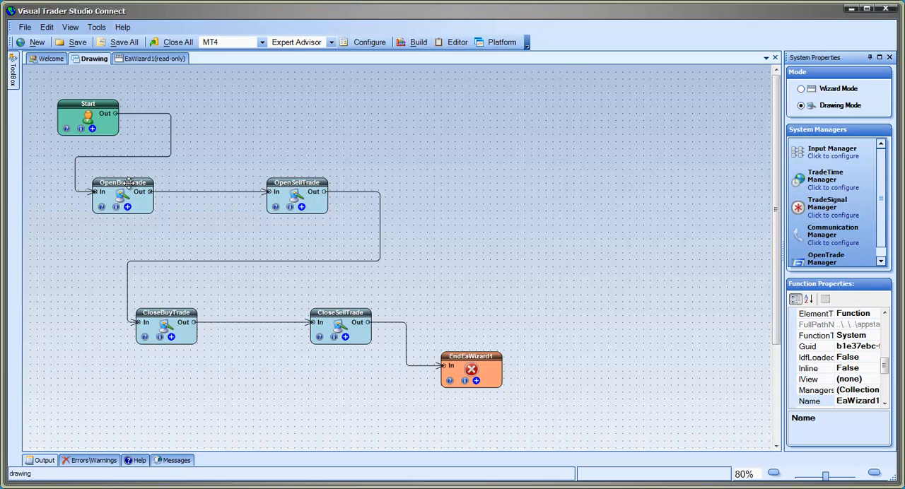
double_click(131, 187)
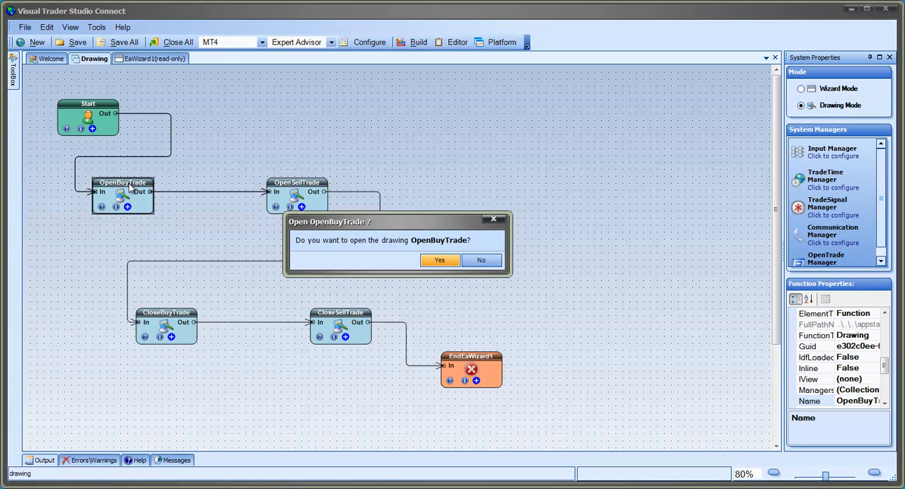
left_click(440, 260)
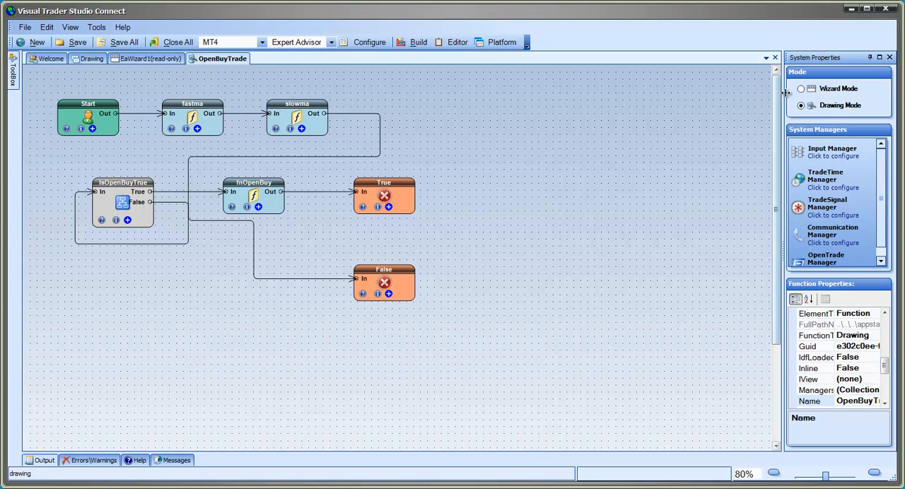
- Switch back to Wizard Mode, return to EaWizard1 and advance past Build to the wizard's completion summary
left_click(812, 92)
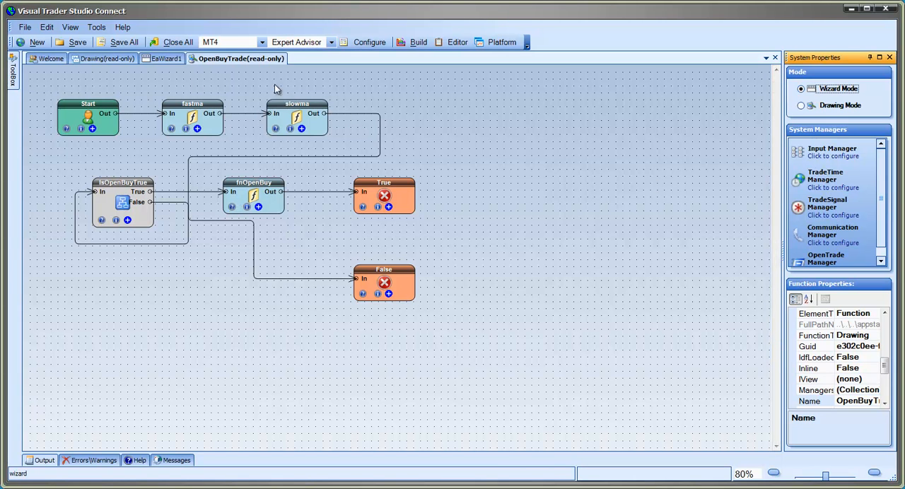
left_click(169, 59)
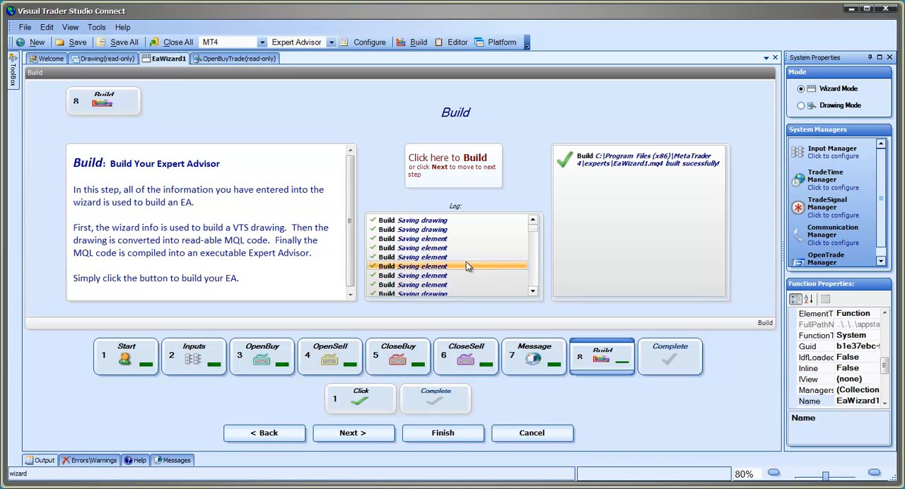
left_click(356, 434)
left_click(355, 433)
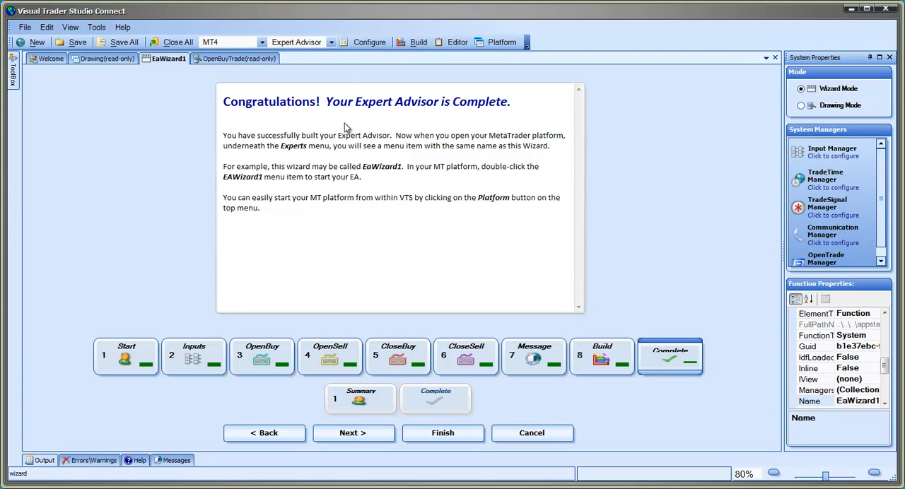
- Open the MetaTrader 4 platform and attach the EaWizard1 Expert Advisor to the EURUSD M1 chart with its default settings
left_click(499, 44)
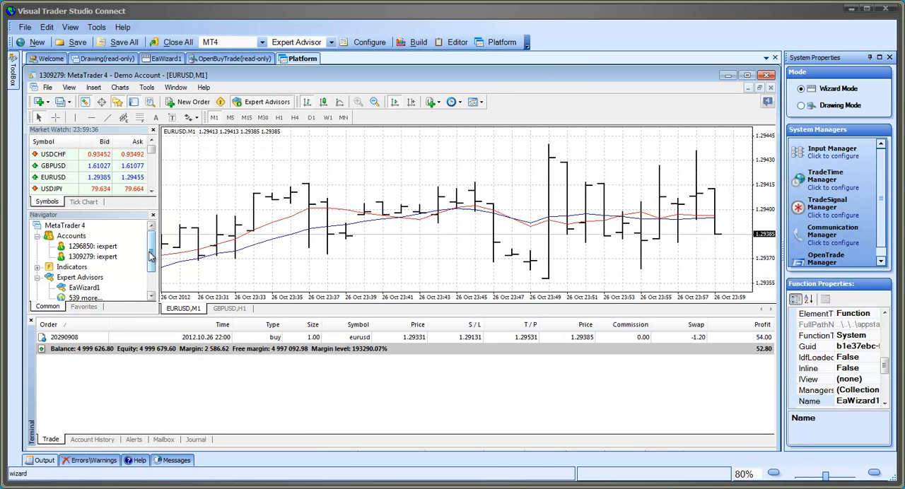
left_click_drag(150, 256, 151, 275)
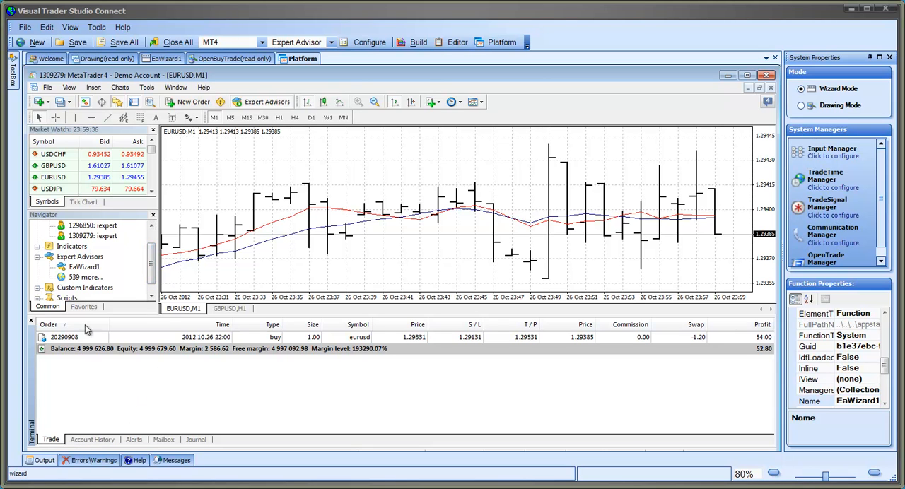
double_click(92, 269)
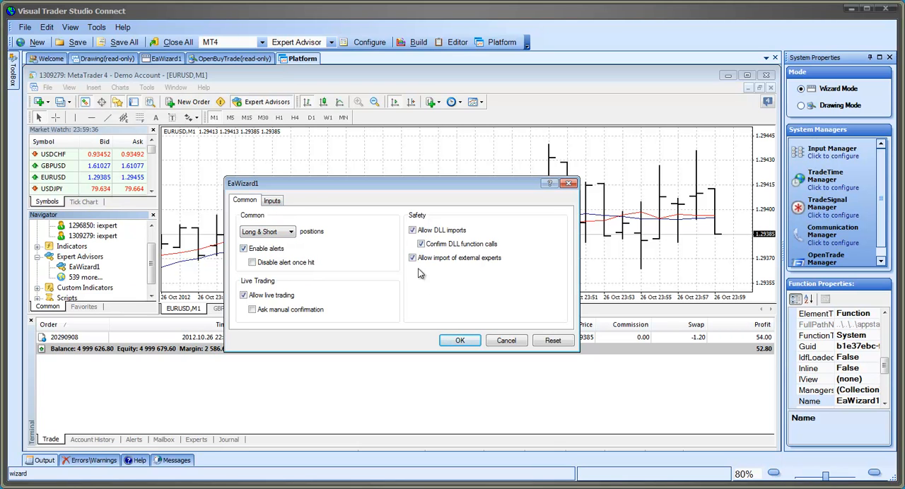
left_click(460, 339)
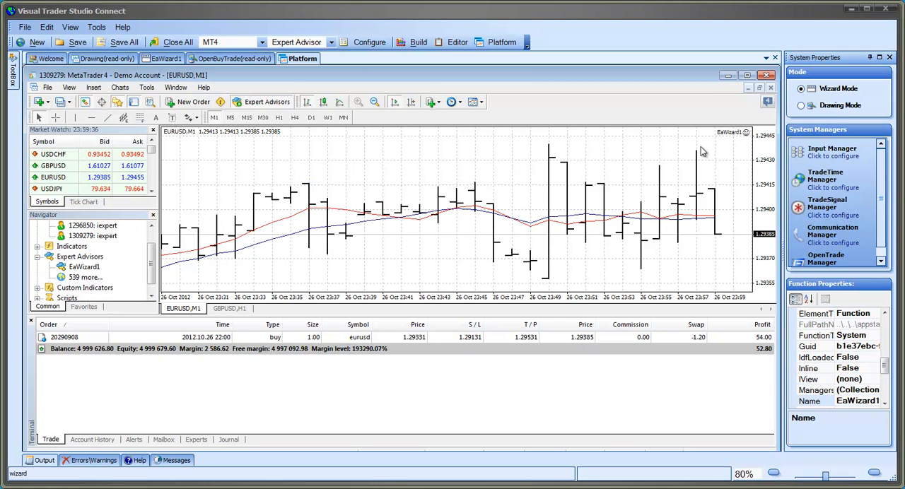
- Return to the EaWizard1 wizard, revisit the Inputs and OpenBuy steps, and view the OpenBuy logic condition without changing it
left_click(157, 60)
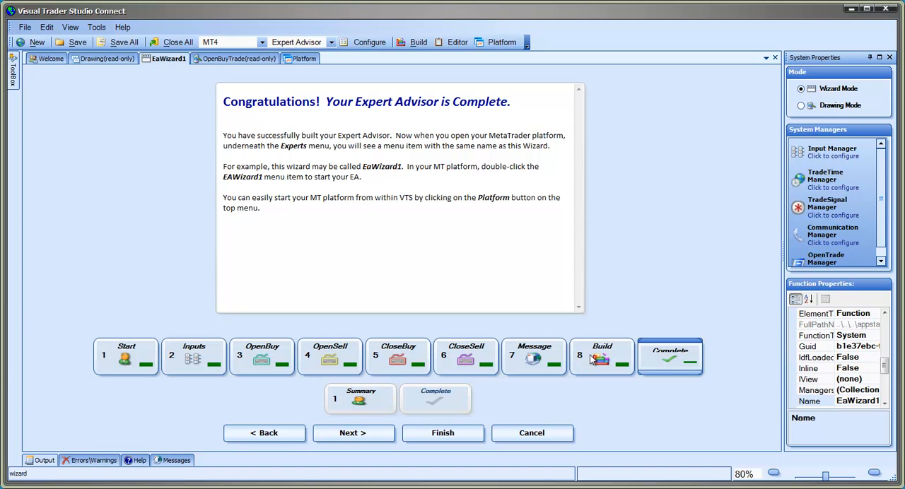
left_click(196, 348)
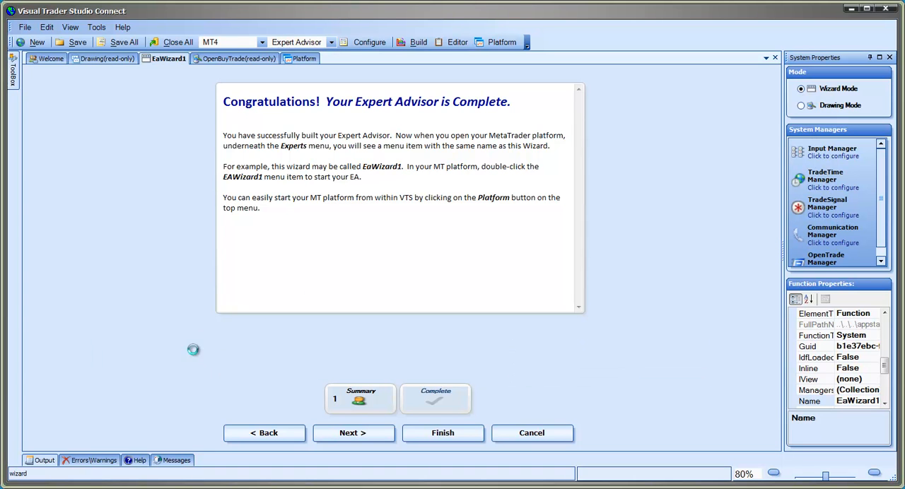
left_click(262, 360)
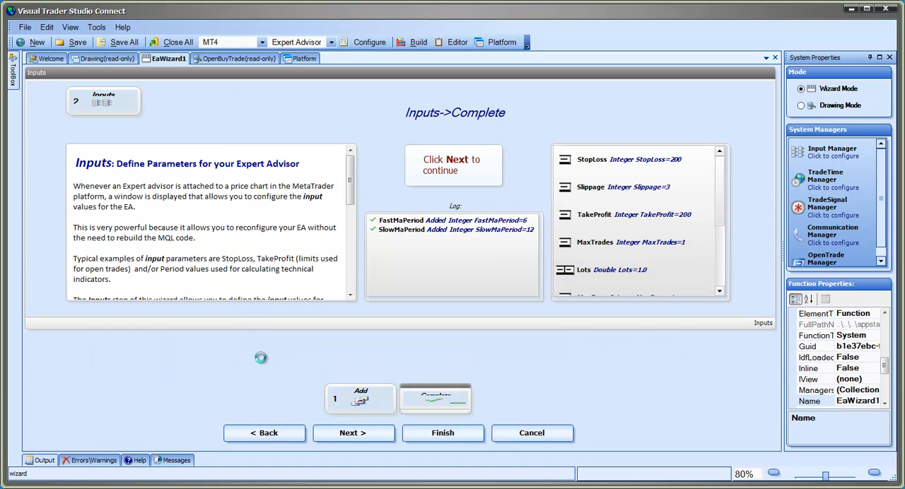
left_click(360, 400)
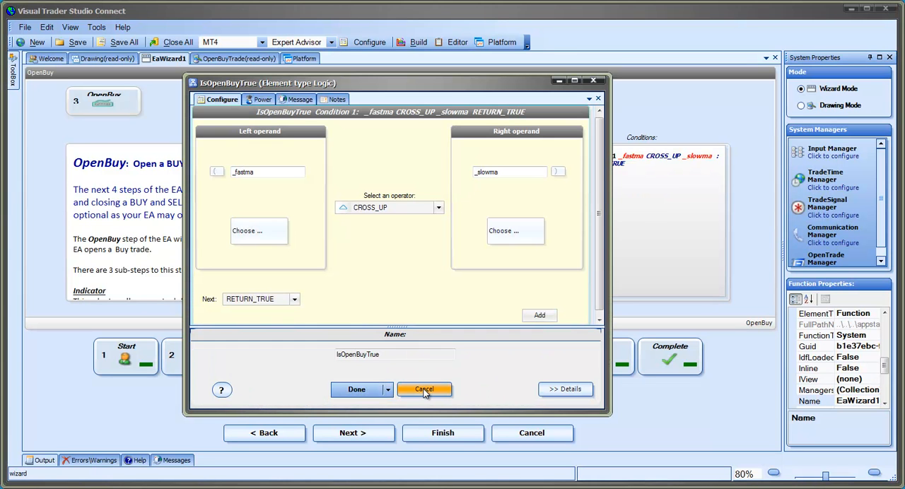
left_click(424, 390)
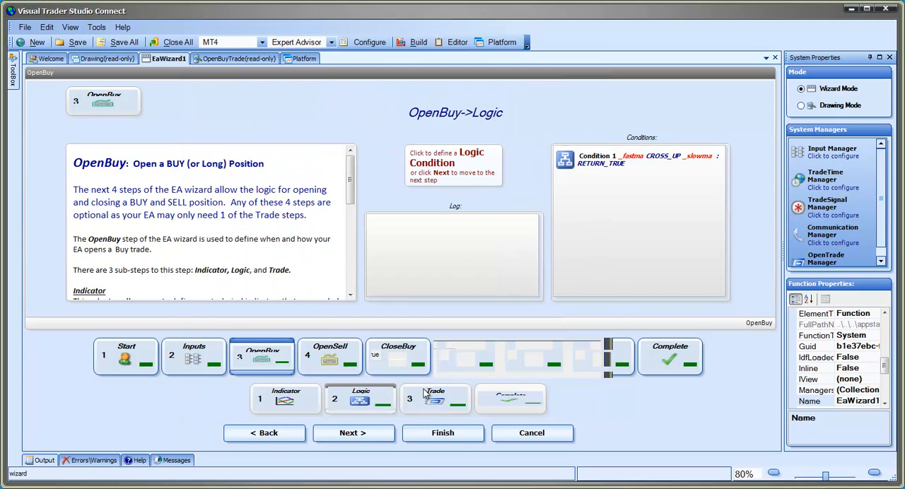